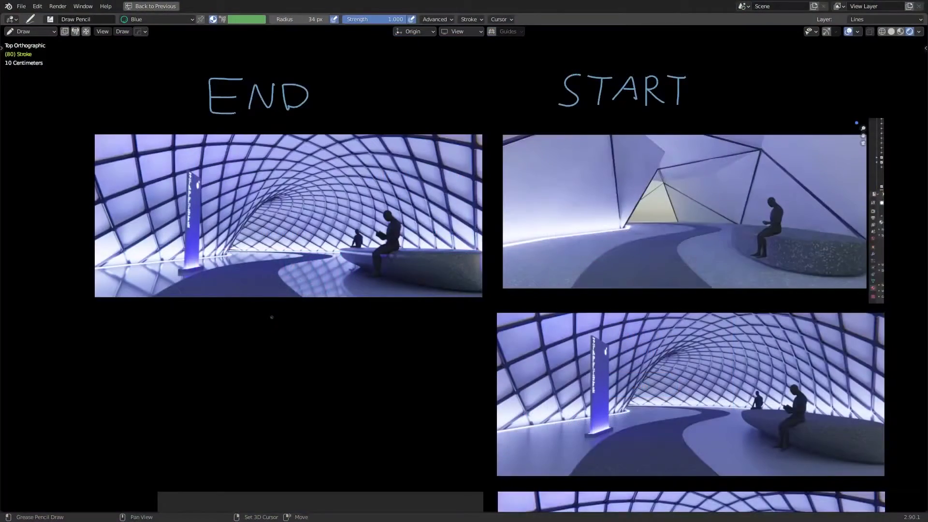
- Compare the END and START renders and try a horizontal stroke across the lower part of the END render
{"action": "middle_click_drag", "start_coordinate": [269, 341], "coordinate": [402, 388], "text": "shift"}
{"action": "scroll", "coordinate": [402, 388], "scroll_direction": "up", "scroll_amount": 2}
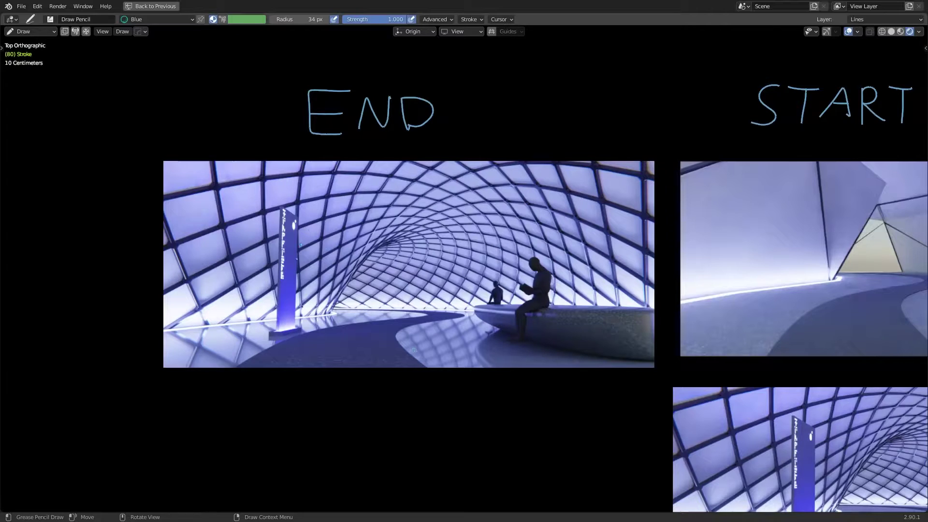
{"action": "middle_click_drag", "start_coordinate": [732, 325], "coordinate": [450, 327], "text": "shift"}
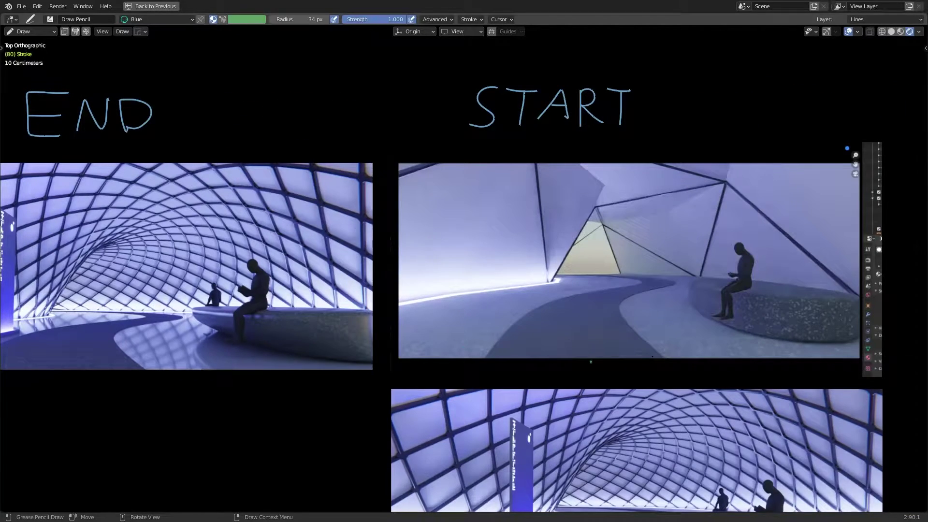
{"action": "middle_click_drag", "start_coordinate": [336, 392], "coordinate": [440, 369], "text": "shift"}
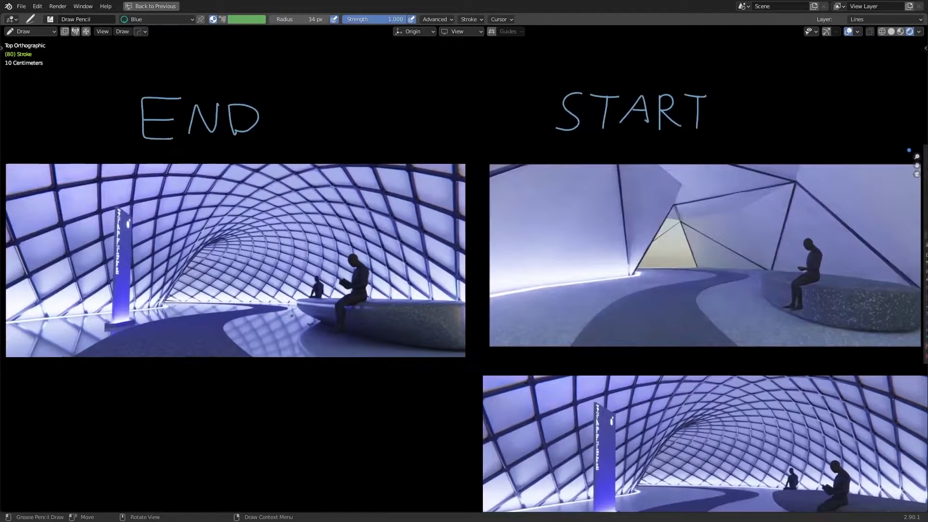
{"action": "mouse_move", "coordinate": [153, 311]}
{"action": "left_mouse_down"}
{"action": "mouse_move", "coordinate": [170, 266]}
{"action": "mouse_move", "coordinate": [356, 310]}
{"action": "left_mouse_up"}
{"action": "key", "text": "ctrl+z"}
- Sketch a vertical line crossed by a horizontal one, three diverging lines below and an angled stroke on each side, beneath the END render
{"action": "mouse_move", "coordinate": [346, 387]}
{"action": "middle_mouse_down", "text": "shift"}
{"action": "mouse_move", "coordinate": [373, 406]}
{"action": "mouse_move", "coordinate": [408, 321]}
{"action": "mouse_move", "coordinate": [449, 261]}
{"action": "middle_mouse_up", "text": "shift"}
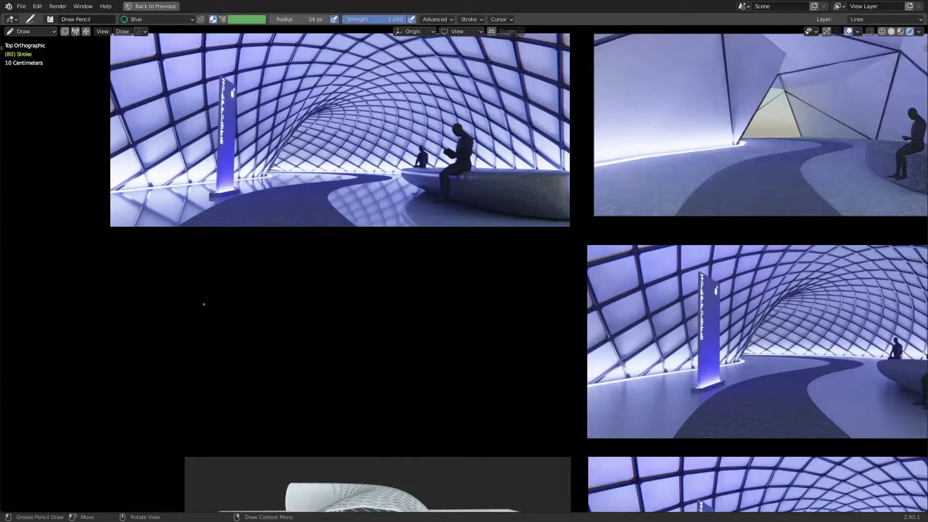
{"action": "mouse_move", "coordinate": [205, 283]}
{"action": "left_mouse_down"}
{"action": "mouse_move", "coordinate": [203, 358]}
{"action": "mouse_move", "coordinate": [248, 429]}
{"action": "mouse_move", "coordinate": [226, 364]}
{"action": "left_mouse_up"}
{"action": "left_click_drag", "start_coordinate": [217, 431], "coordinate": [196, 375]}
{"action": "left_click_drag", "start_coordinate": [183, 287], "coordinate": [146, 302]}
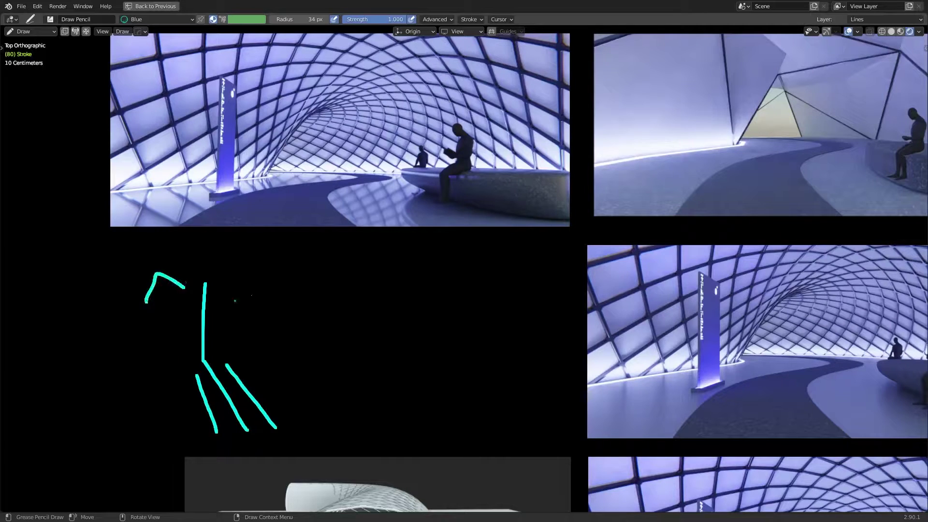
{"action": "left_click_drag", "start_coordinate": [241, 285], "coordinate": [272, 295]}
{"action": "left_click_drag", "start_coordinate": [131, 360], "coordinate": [311, 351]}
- Trace the winding path on the START render and sketch two matching S-curves topped by a T shape in the empty area beside it
{"action": "middle_click_drag", "start_coordinate": [160, 180], "coordinate": [81, 228], "text": "shift"}
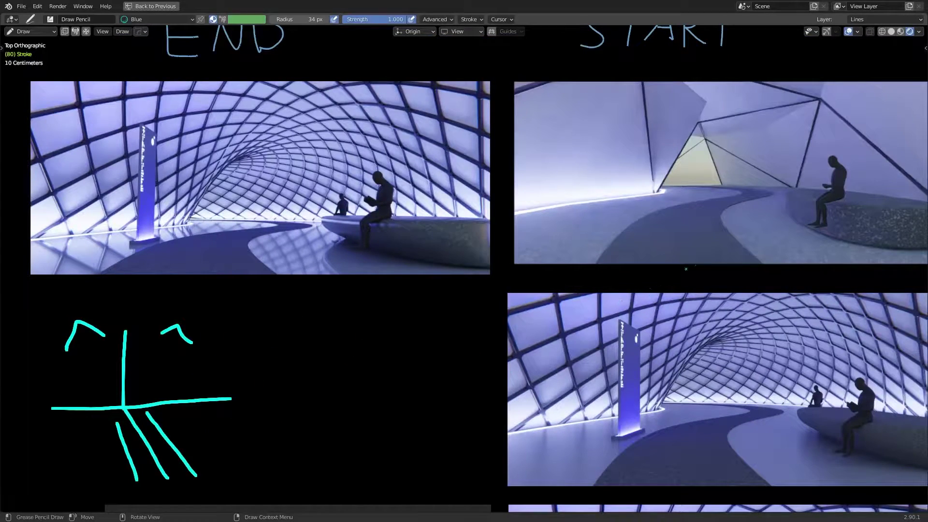
{"action": "mouse_move", "coordinate": [697, 261]}
{"action": "left_mouse_down"}
{"action": "mouse_move", "coordinate": [706, 223]}
{"action": "mouse_move", "coordinate": [748, 194]}
{"action": "mouse_move", "coordinate": [701, 184]}
{"action": "left_mouse_up"}
{"action": "middle_click_drag", "start_coordinate": [309, 384], "coordinate": [424, 326], "text": "shift"}
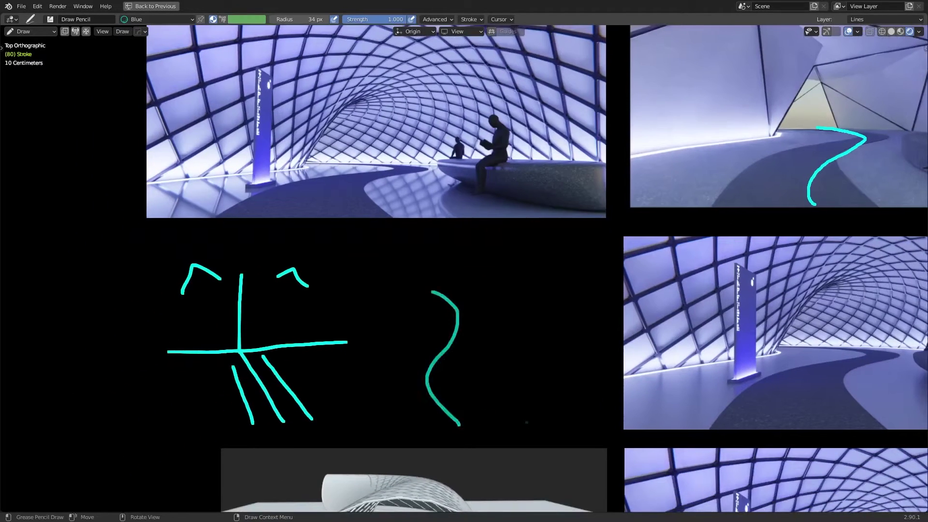
{"action": "mouse_move", "coordinate": [516, 410]}
{"action": "left_mouse_down"}
{"action": "mouse_move", "coordinate": [485, 389]}
{"action": "mouse_move", "coordinate": [476, 311]}
{"action": "mouse_move", "coordinate": [451, 295]}
{"action": "left_mouse_up"}
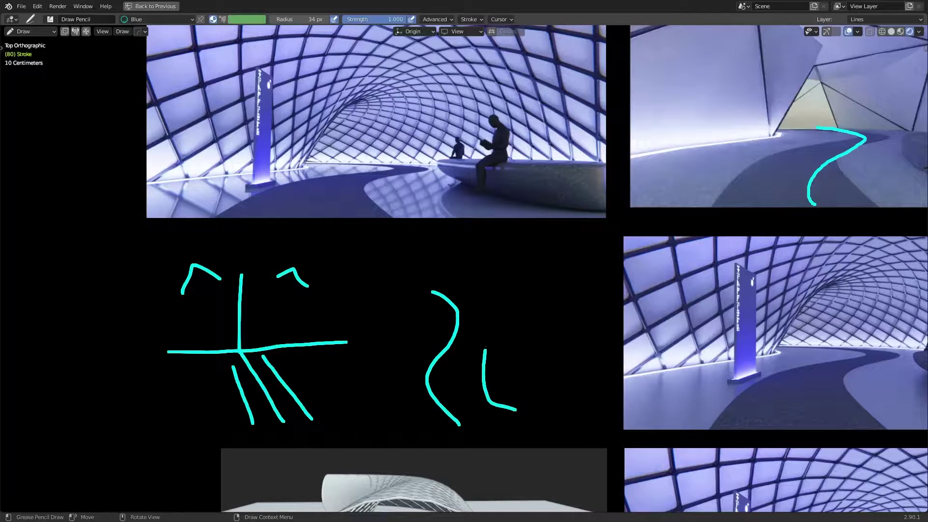
{"action": "middle_click_drag", "start_coordinate": [451, 295], "coordinate": [428, 343], "text": "shift"}
{"action": "mouse_move", "coordinate": [439, 350]}
{"action": "left_mouse_down"}
{"action": "mouse_move", "coordinate": [438, 298]}
{"action": "mouse_move", "coordinate": [460, 296]}
{"action": "left_mouse_up"}
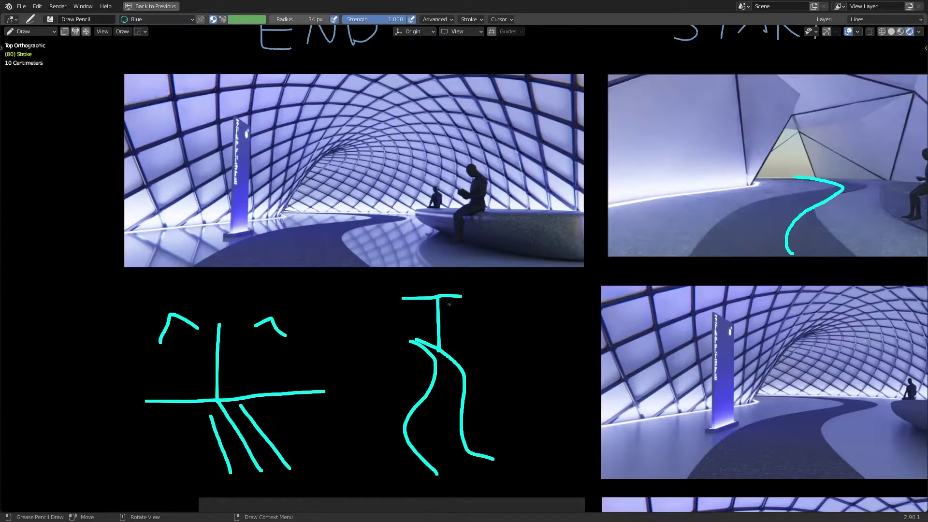
- Try freehand marks over the bench area and the floor of the START render, and undo them
{"action": "middle_click_drag", "start_coordinate": [745, 260], "coordinate": [406, 293], "text": "shift"}
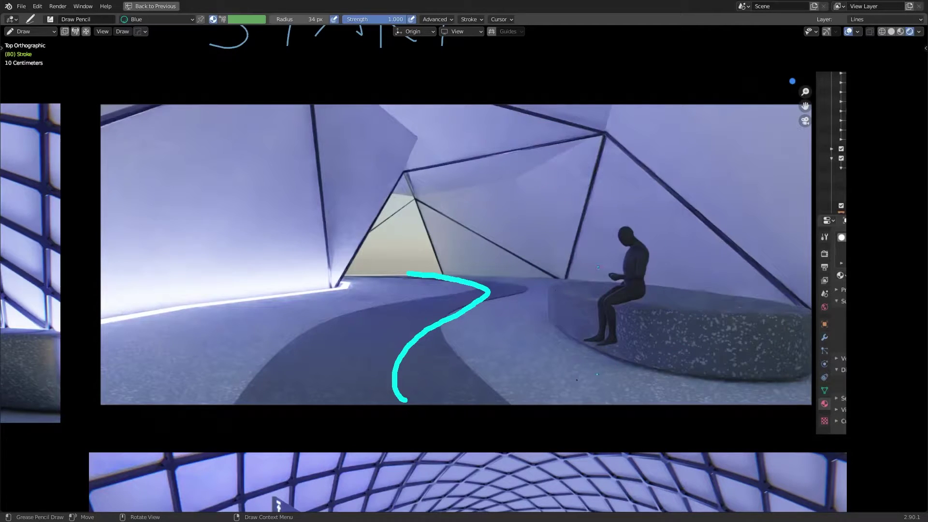
{"action": "mouse_move", "coordinate": [531, 393]}
{"action": "left_mouse_down"}
{"action": "mouse_move", "coordinate": [704, 368]}
{"action": "mouse_move", "coordinate": [712, 344]}
{"action": "mouse_move", "coordinate": [514, 311]}
{"action": "mouse_move", "coordinate": [538, 274]}
{"action": "mouse_move", "coordinate": [551, 194]}
{"action": "mouse_move", "coordinate": [563, 191]}
{"action": "left_mouse_up"}
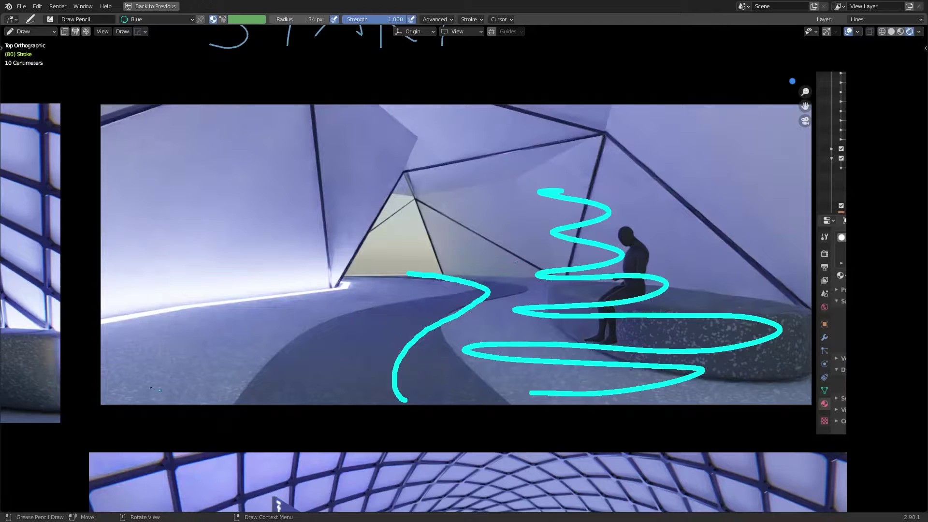
{"action": "mouse_move", "coordinate": [150, 389]}
{"action": "left_mouse_down"}
{"action": "mouse_move", "coordinate": [180, 385]}
{"action": "mouse_move", "coordinate": [221, 321]}
{"action": "mouse_move", "coordinate": [379, 287]}
{"action": "mouse_move", "coordinate": [333, 270]}
{"action": "left_mouse_up"}
{"action": "key", "text": "ctrl+z"}
{"action": "key", "text": "ctrl+z"}
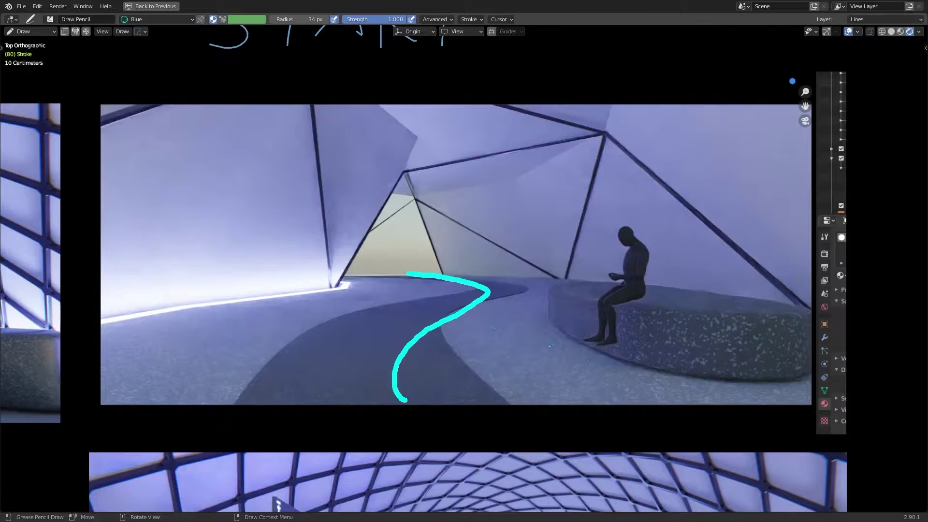
{"action": "mouse_move", "coordinate": [536, 340]}
{"action": "left_mouse_down"}
{"action": "mouse_move", "coordinate": [767, 363]}
{"action": "mouse_move", "coordinate": [561, 203]}
{"action": "mouse_move", "coordinate": [580, 365]}
{"action": "left_mouse_up"}
{"action": "key", "text": "ctrl+z"}
- Try a stroke across the bright opening at the far end of the START render's tunnel and undo it
{"action": "middle_click_drag", "start_coordinate": [412, 246], "coordinate": [523, 197], "text": "shift"}
{"action": "middle_click_drag", "start_coordinate": [588, 324], "coordinate": [543, 263], "text": "shift"}
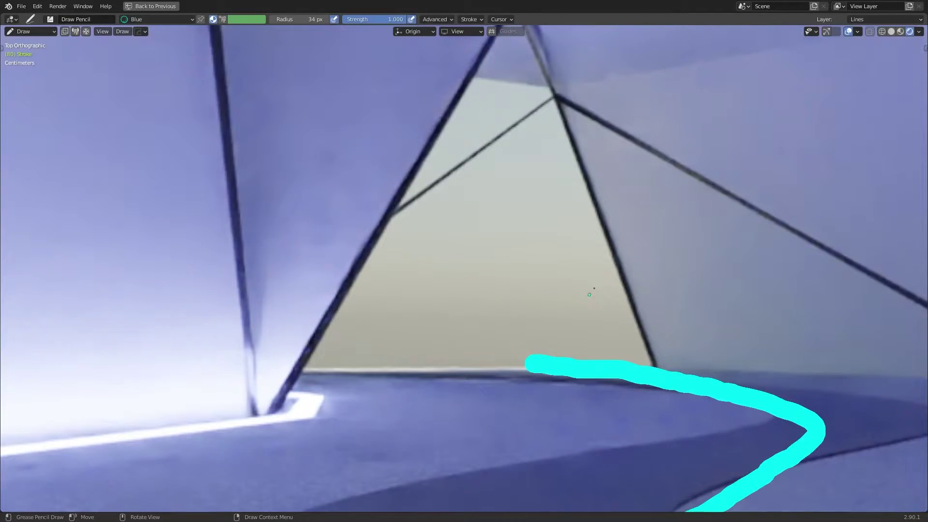
{"action": "left_click_drag", "start_coordinate": [607, 267], "coordinate": [359, 268]}
{"action": "key", "text": "ctrl+z"}
{"action": "scroll", "coordinate": [600, 287], "scroll_direction": "down", "scroll_amount": 6}
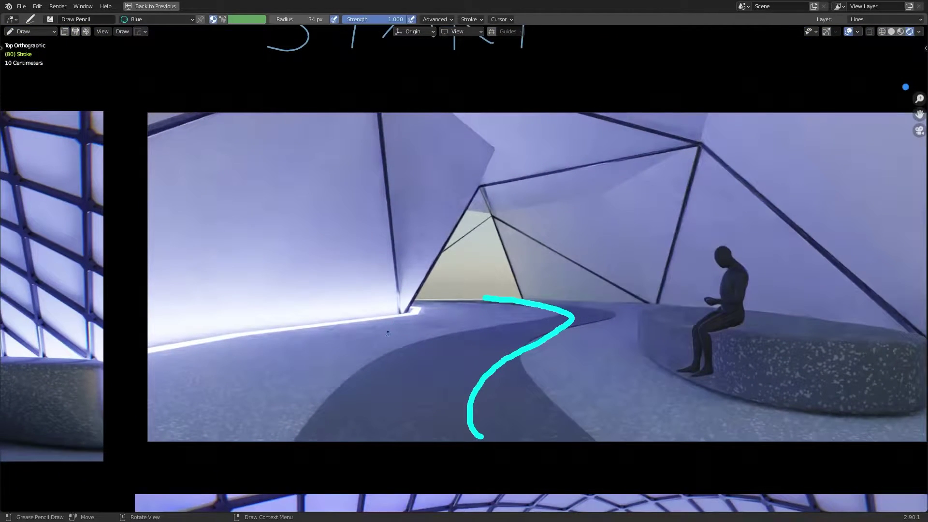
- Trace the angular arch of the tunnel on the START render and outline a slanted rectangle on the floor beside the light strip
{"action": "mouse_move", "coordinate": [401, 314]}
{"action": "left_mouse_down"}
{"action": "mouse_move", "coordinate": [478, 185]}
{"action": "mouse_move", "coordinate": [674, 162]}
{"action": "mouse_move", "coordinate": [807, 338]}
{"action": "left_mouse_up"}
{"action": "middle_click_drag", "start_coordinate": [750, 353], "coordinate": [648, 370], "text": "shift"}
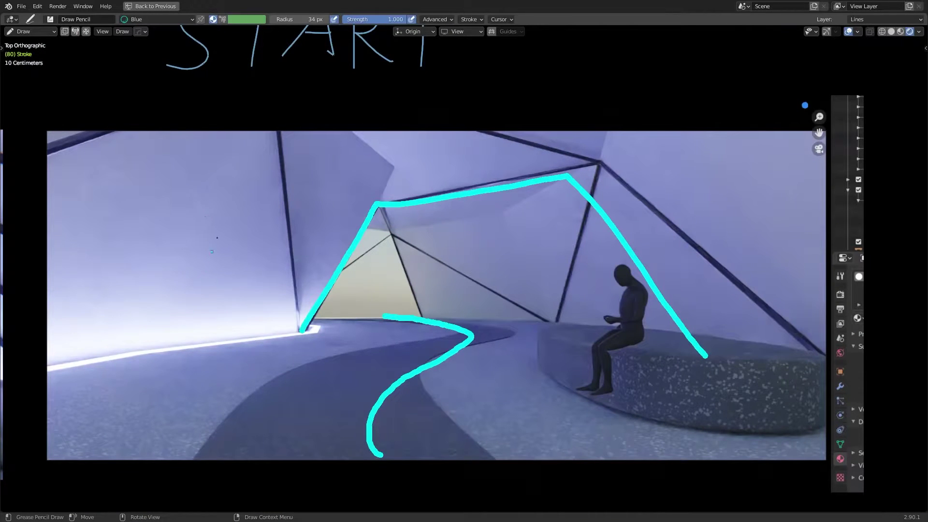
{"action": "middle_click_drag", "start_coordinate": [260, 299], "coordinate": [151, 287], "text": "shift"}
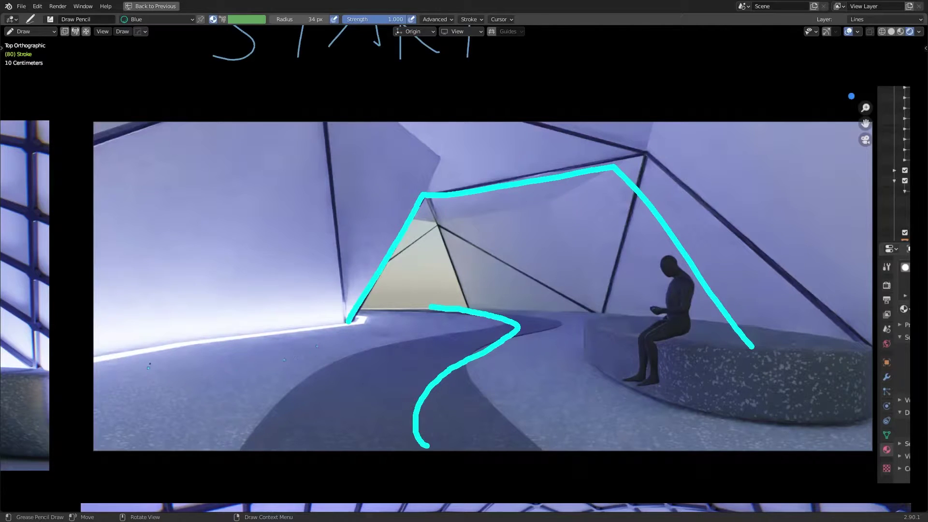
{"action": "mouse_move", "coordinate": [152, 346]}
{"action": "left_mouse_down"}
{"action": "mouse_move", "coordinate": [246, 413]}
{"action": "mouse_move", "coordinate": [261, 411]}
{"action": "mouse_move", "coordinate": [237, 351]}
{"action": "mouse_move", "coordinate": [154, 349]}
{"action": "left_mouse_up"}
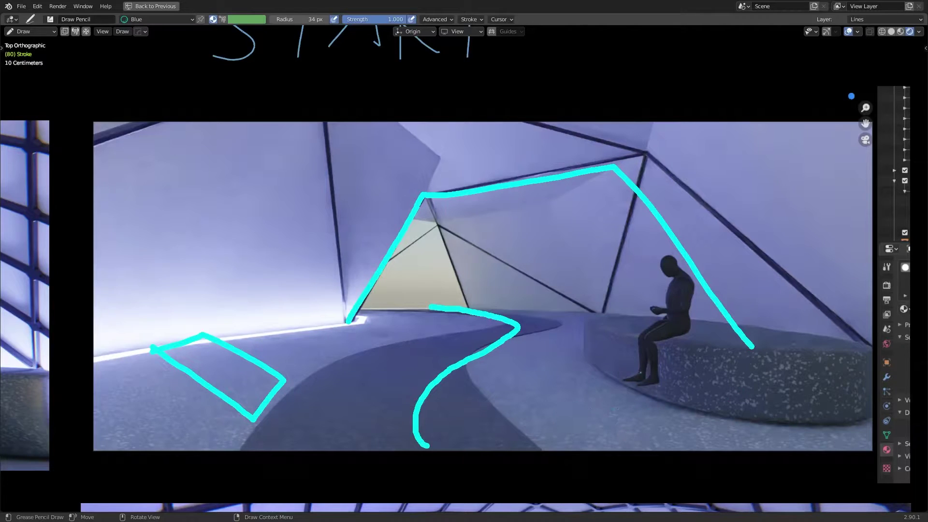
- Circle the seated figure and outline the foreground end of the dark path on the START render
{"action": "mouse_move", "coordinate": [609, 387]}
{"action": "left_mouse_down"}
{"action": "mouse_move", "coordinate": [680, 373]}
{"action": "mouse_move", "coordinate": [707, 296]}
{"action": "mouse_move", "coordinate": [672, 243]}
{"action": "mouse_move", "coordinate": [638, 264]}
{"action": "mouse_move", "coordinate": [607, 316]}
{"action": "mouse_move", "coordinate": [599, 386]}
{"action": "mouse_move", "coordinate": [622, 392]}
{"action": "left_mouse_up"}
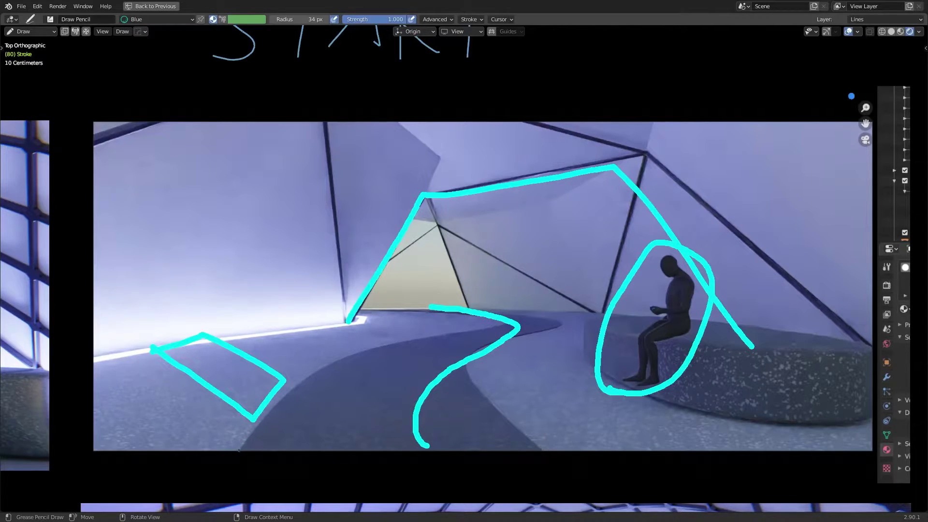
{"action": "mouse_move", "coordinate": [239, 452]}
{"action": "left_mouse_down"}
{"action": "mouse_move", "coordinate": [255, 425]}
{"action": "mouse_move", "coordinate": [280, 412]}
{"action": "mouse_move", "coordinate": [430, 414]}
{"action": "mouse_move", "coordinate": [540, 458]}
{"action": "left_mouse_up"}
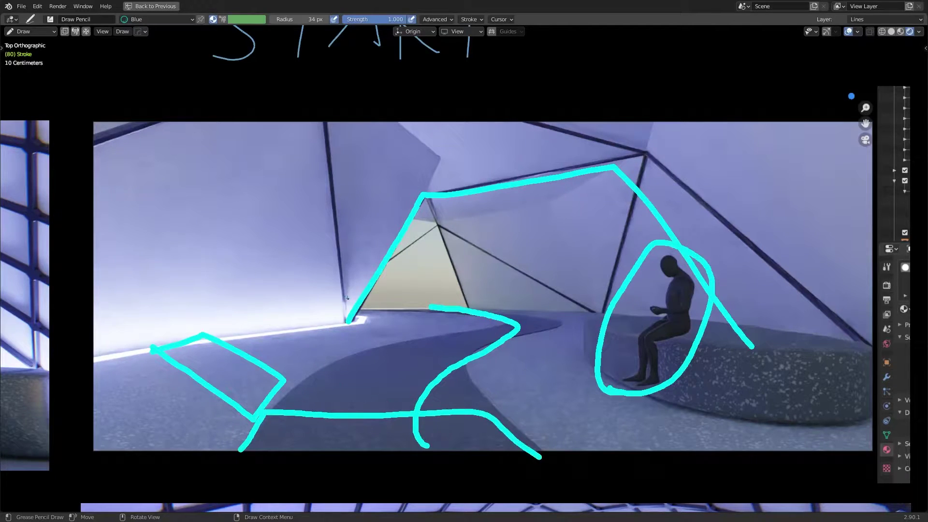
{"action": "left_click_drag", "start_coordinate": [352, 300], "coordinate": [342, 276]}
{"action": "left_click_drag", "start_coordinate": [361, 332], "coordinate": [358, 407]}
- Try tracing the lattice panels of the side wall on the second render below START
{"action": "mouse_move", "coordinate": [458, 296]}
{"action": "left_mouse_down"}
{"action": "mouse_move", "coordinate": [465, 318]}
{"action": "mouse_move", "coordinate": [454, 436]}
{"action": "left_mouse_up"}
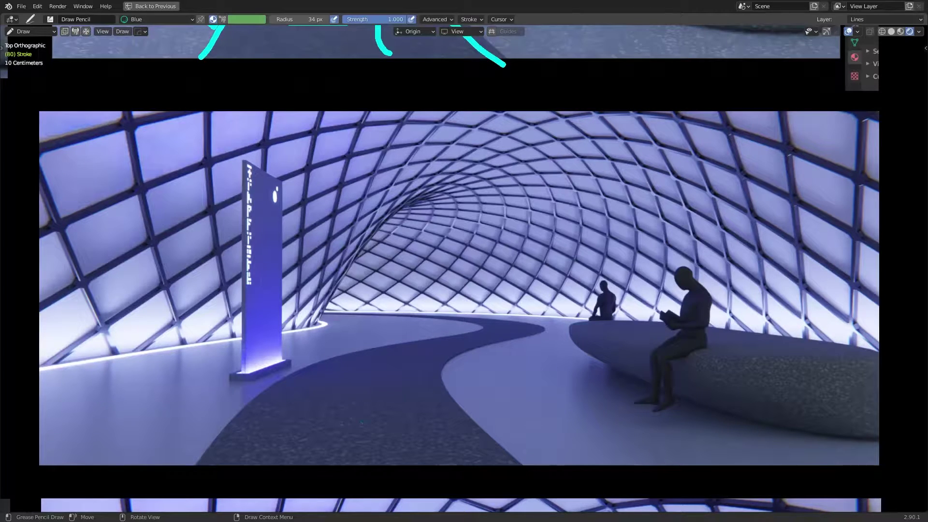
{"action": "mouse_move", "coordinate": [203, 340]}
{"action": "middle_mouse_down", "text": "shift"}
{"action": "mouse_move", "coordinate": [197, 379]}
{"action": "mouse_move", "coordinate": [190, 155]}
{"action": "mouse_move", "coordinate": [295, 290]}
{"action": "middle_mouse_up", "text": "shift"}
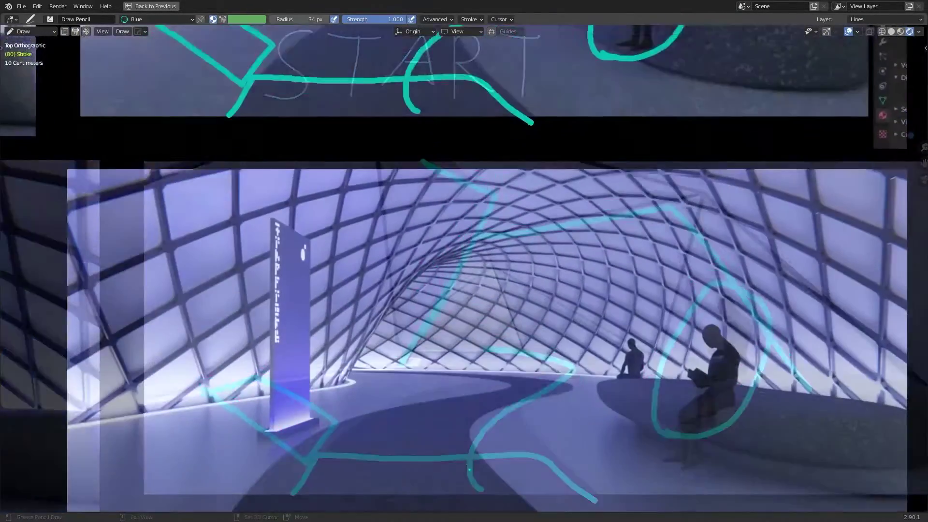
{"action": "scroll", "coordinate": [454, 412], "scroll_direction": "down", "scroll_amount": 3, "text": "shift"}
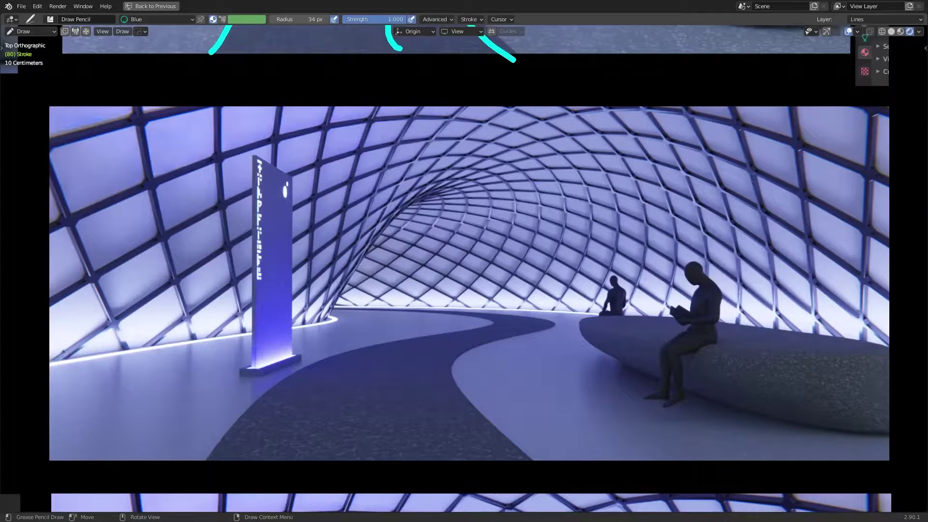
{"action": "left_click_drag", "start_coordinate": [57, 361], "coordinate": [94, 334]}
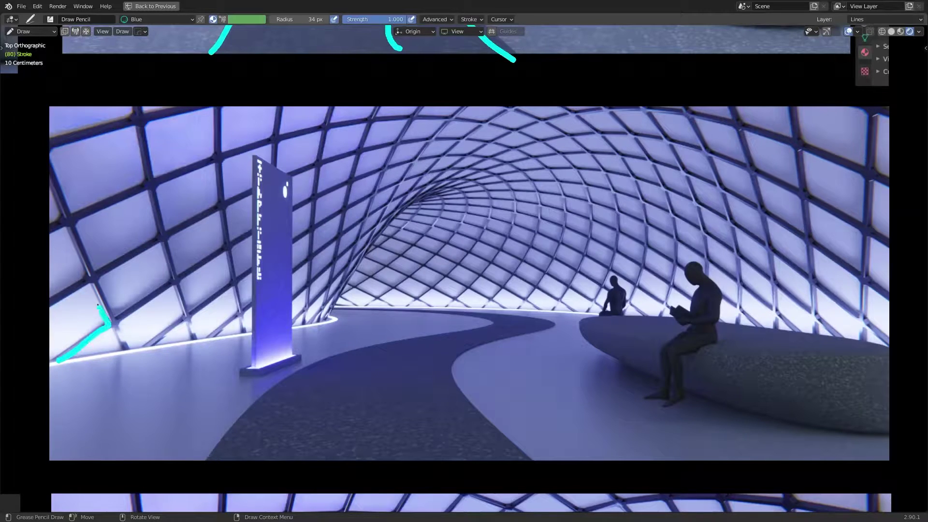
{"action": "mouse_move", "coordinate": [97, 303]}
{"action": "left_mouse_down"}
{"action": "mouse_move", "coordinate": [100, 270]}
{"action": "mouse_move", "coordinate": [157, 236]}
{"action": "mouse_move", "coordinate": [182, 276]}
{"action": "mouse_move", "coordinate": [232, 220]}
{"action": "left_mouse_up"}
{"action": "left_click_drag", "start_coordinate": [232, 220], "coordinate": [258, 186]}
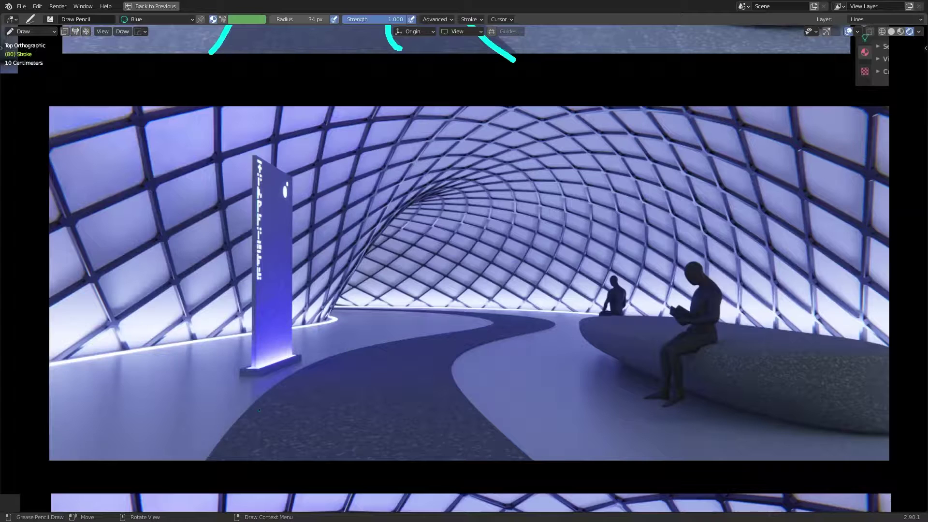
- Draw a tall box around the illuminated sign on the second render
{"action": "middle_click_drag", "start_coordinate": [236, 133], "coordinate": [228, 127], "text": "shift"}
{"action": "mouse_move", "coordinate": [228, 126]}
{"action": "left_mouse_down"}
{"action": "mouse_move", "coordinate": [279, 138]}
{"action": "mouse_move", "coordinate": [301, 231]}
{"action": "mouse_move", "coordinate": [304, 370]}
{"action": "mouse_move", "coordinate": [214, 375]}
{"action": "mouse_move", "coordinate": [220, 225]}
{"action": "left_mouse_up"}
{"action": "mouse_move", "coordinate": [229, 139]}
{"action": "middle_mouse_down", "text": "shift"}
{"action": "mouse_move", "coordinate": [262, 156]}
{"action": "mouse_move", "coordinate": [272, 470]}
{"action": "mouse_move", "coordinate": [286, 448]}
{"action": "mouse_move", "coordinate": [287, 185]}
{"action": "mouse_move", "coordinate": [275, 103]}
{"action": "middle_mouse_up", "text": "shift"}
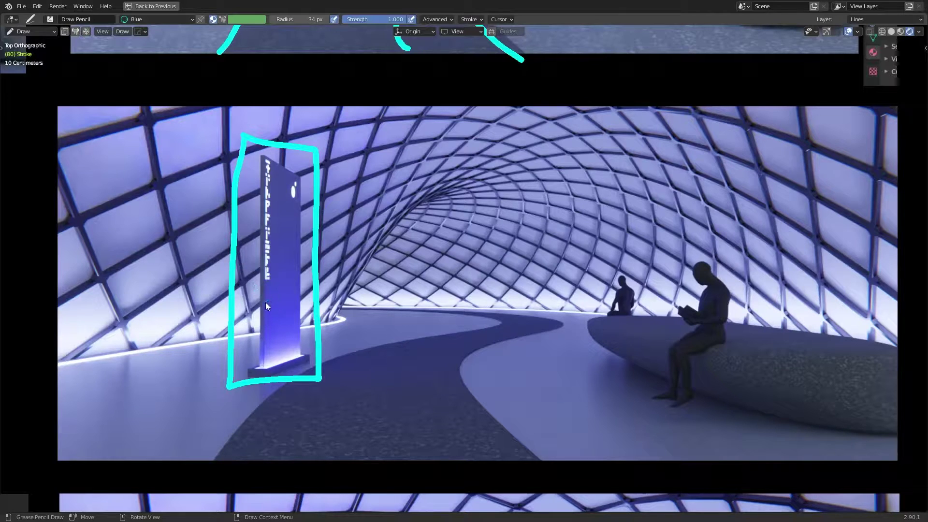
{"action": "mouse_move", "coordinate": [249, 251]}
{"action": "middle_mouse_down", "text": "shift"}
{"action": "mouse_move", "coordinate": [373, 307]}
{"action": "mouse_move", "coordinate": [266, 253]}
{"action": "middle_mouse_up", "text": "shift"}
{"action": "middle_click_drag", "start_coordinate": [266, 252], "coordinate": [266, 227], "text": "ctrl"}
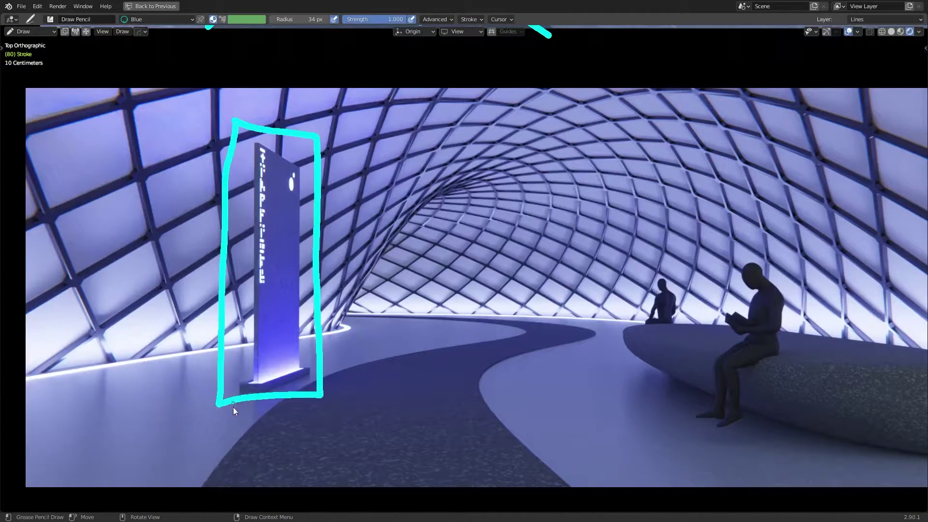
- Mark the glowing base of the sign and draw a vertical line up its face
{"action": "middle_click_drag", "start_coordinate": [233, 409], "coordinate": [374, 265], "text": "shift"}
{"action": "scroll", "coordinate": [382, 251], "scroll_direction": "up", "scroll_amount": 5}
{"action": "middle_click_drag", "start_coordinate": [436, 336], "coordinate": [492, 376], "text": "shift"}
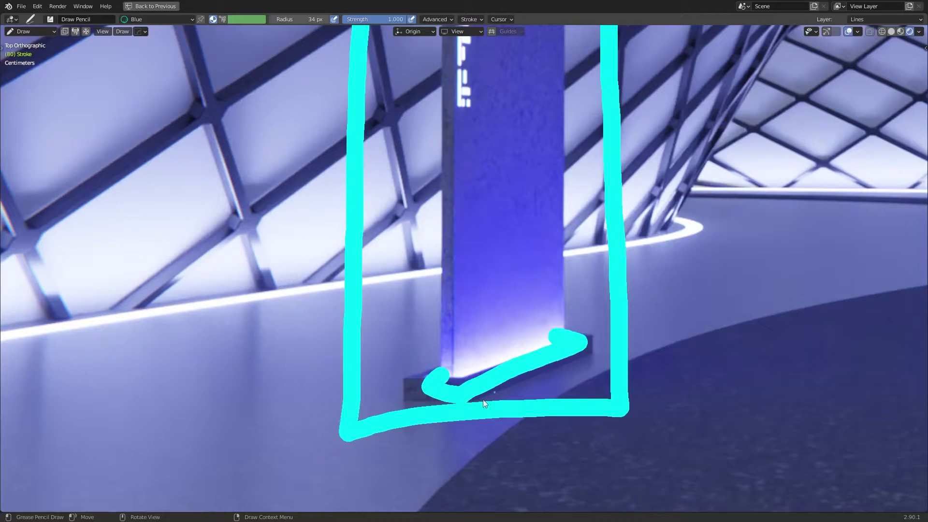
{"action": "middle_click_drag", "start_coordinate": [470, 361], "coordinate": [459, 365], "text": "shift"}
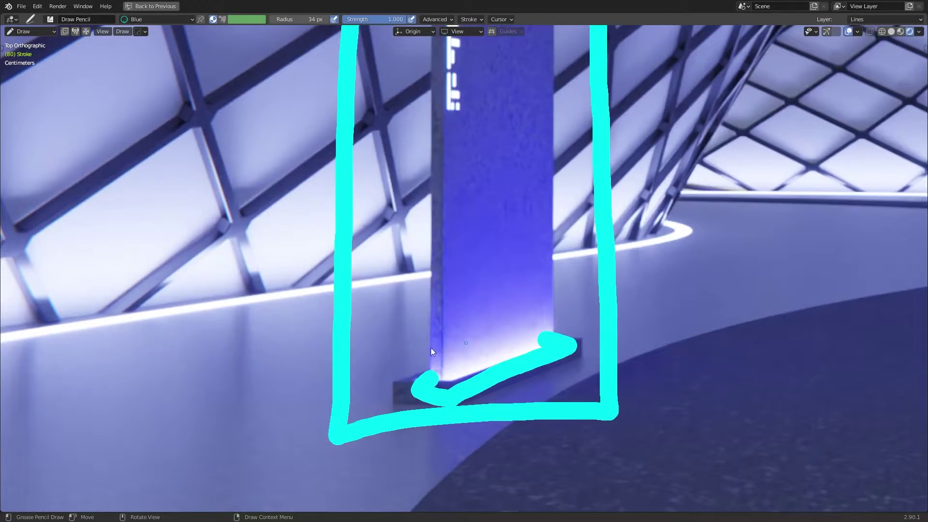
{"action": "left_click_drag", "start_coordinate": [466, 377], "coordinate": [472, 195]}
{"action": "scroll", "coordinate": [404, 375], "scroll_direction": "down", "scroll_amount": 2}
- Trace the light strip at the foot of the wall beside the sign, and undo the extra floor marks
{"action": "middle_click_drag", "start_coordinate": [29, 337], "coordinate": [144, 347], "text": "shift"}
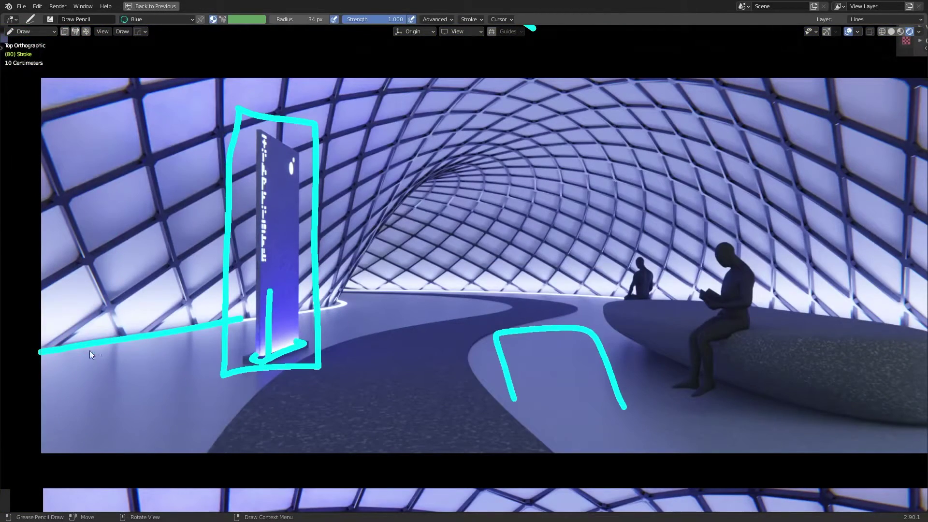
{"action": "left_click_drag", "start_coordinate": [112, 346], "coordinate": [124, 417]}
{"action": "key", "text": "ctrl+z"}
{"action": "key", "text": "ctrl+z"}
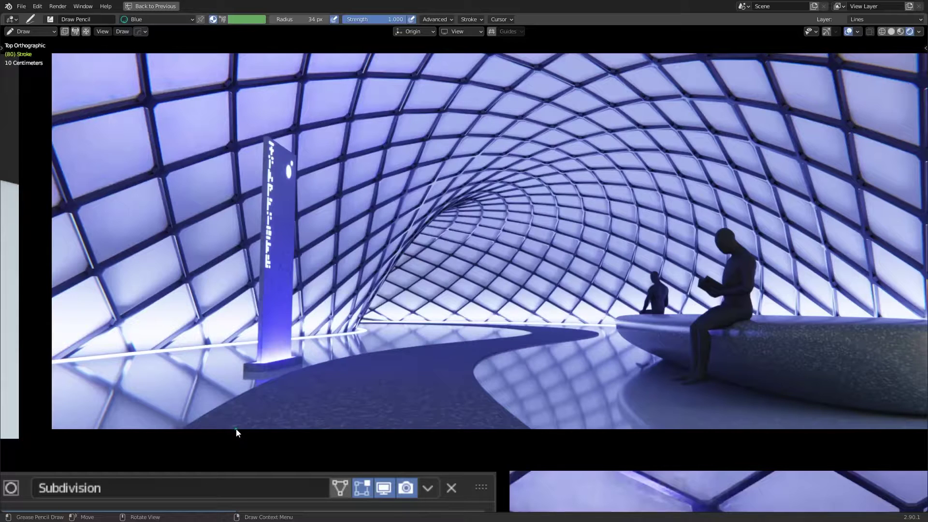
- Circle the near end of the speckled bench on the render with the reflective floor
{"action": "middle_click_drag", "start_coordinate": [134, 369], "coordinate": [81, 385], "text": "shift"}
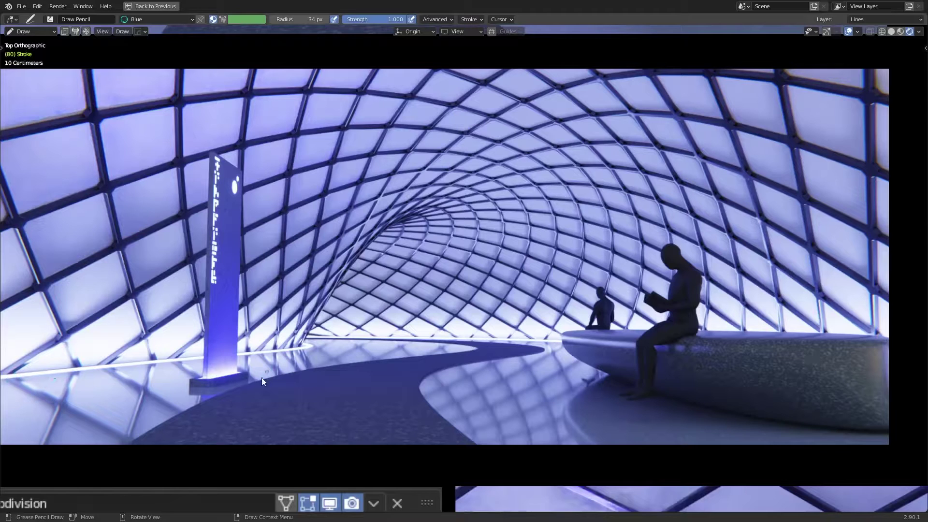
{"action": "middle_click_drag", "start_coordinate": [806, 392], "coordinate": [571, 370], "text": "shift"}
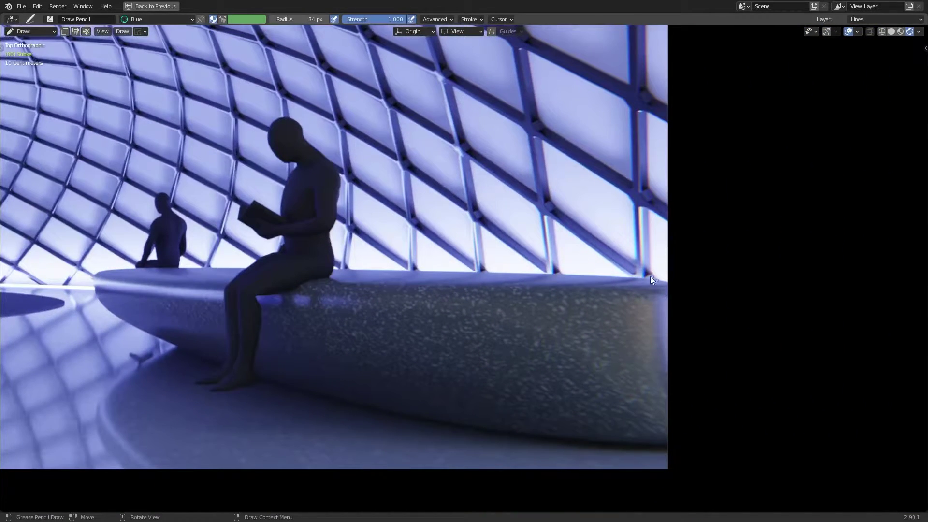
{"action": "mouse_move", "coordinate": [518, 363]}
{"action": "left_mouse_down"}
{"action": "mouse_move", "coordinate": [611, 272]}
{"action": "mouse_move", "coordinate": [438, 385]}
{"action": "left_mouse_up"}
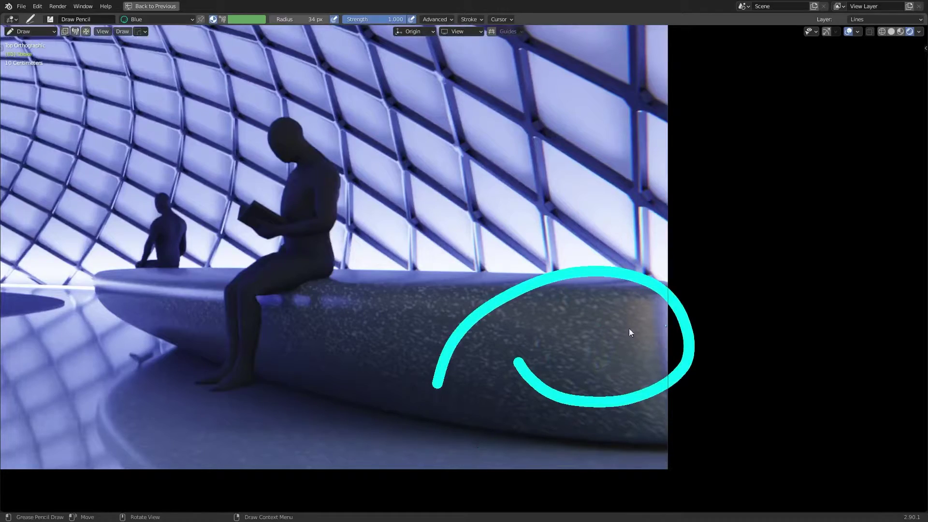
{"action": "scroll", "coordinate": [636, 443], "scroll_direction": "down", "scroll_amount": 6}
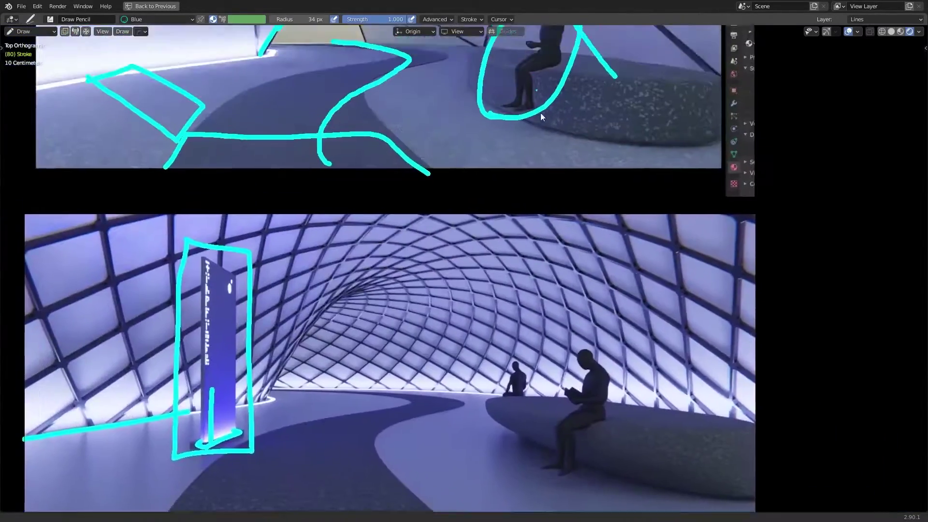
- Trace the folded edge of the wall beside the bright opening on the START render
{"action": "middle_click_drag", "start_coordinate": [544, 130], "coordinate": [625, 409], "text": "shift"}
{"action": "scroll", "coordinate": [384, 341], "scroll_direction": "up", "scroll_amount": 5}
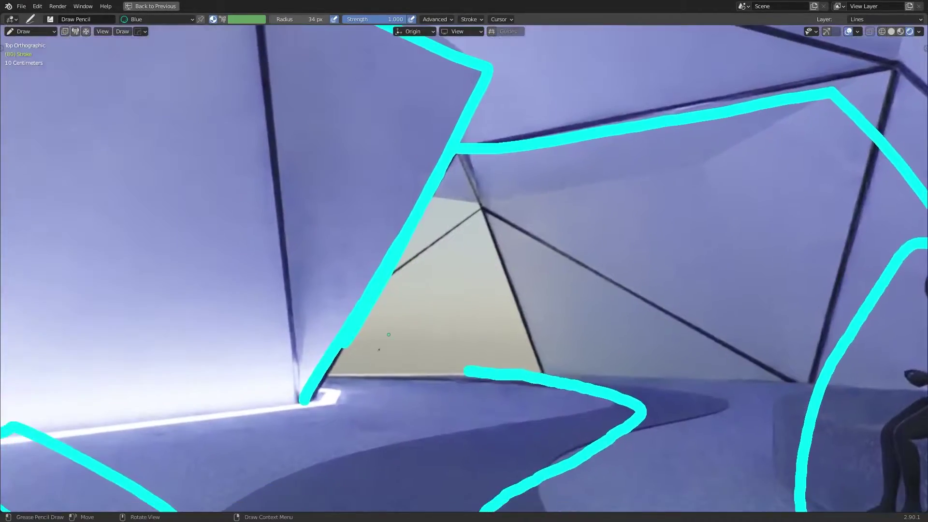
{"action": "mouse_move", "coordinate": [356, 366]}
{"action": "left_mouse_down"}
{"action": "mouse_move", "coordinate": [430, 218]}
{"action": "mouse_move", "coordinate": [508, 348]}
{"action": "mouse_move", "coordinate": [370, 354]}
{"action": "left_mouse_up"}
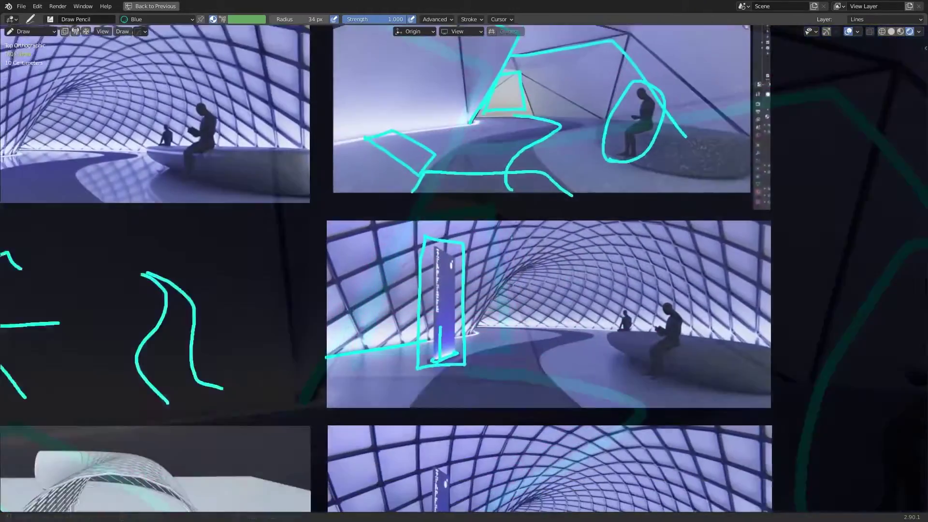
{"action": "mouse_move", "coordinate": [370, 354]}
{"action": "middle_mouse_down", "text": "shift"}
{"action": "mouse_move", "coordinate": [469, 169]}
{"action": "mouse_move", "coordinate": [643, 105]}
{"action": "middle_mouse_up", "text": "shift"}
- Trace the tunnel's arched front opening on the grey model overview and draw a V shape over the path in front of it
{"action": "middle_click_drag", "start_coordinate": [412, 373], "coordinate": [443, 372], "text": "shift"}
{"action": "middle_click_drag", "start_coordinate": [442, 426], "coordinate": [474, 302], "text": "ctrl"}
{"action": "mouse_move", "coordinate": [240, 265]}
{"action": "left_mouse_down"}
{"action": "mouse_move", "coordinate": [266, 192]}
{"action": "mouse_move", "coordinate": [369, 144]}
{"action": "mouse_move", "coordinate": [503, 161]}
{"action": "mouse_move", "coordinate": [600, 240]}
{"action": "left_mouse_up"}
{"action": "left_click_drag", "start_coordinate": [404, 317], "coordinate": [353, 241]}
{"action": "left_click_drag", "start_coordinate": [412, 304], "coordinate": [441, 240]}
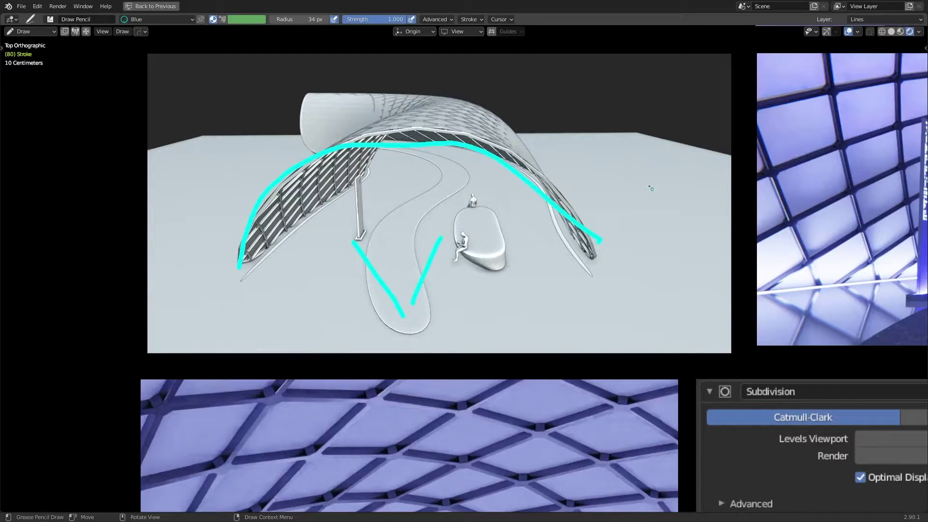
- Circle the bench on the grey model overview with a V shape beside it, and mark the seated figure's back on the reflective-floor render
{"action": "mouse_move", "coordinate": [693, 184]}
{"action": "left_mouse_down"}
{"action": "mouse_move", "coordinate": [648, 263]}
{"action": "mouse_move", "coordinate": [578, 336]}
{"action": "mouse_move", "coordinate": [465, 225]}
{"action": "mouse_move", "coordinate": [531, 265]}
{"action": "mouse_move", "coordinate": [437, 231]}
{"action": "left_mouse_up"}
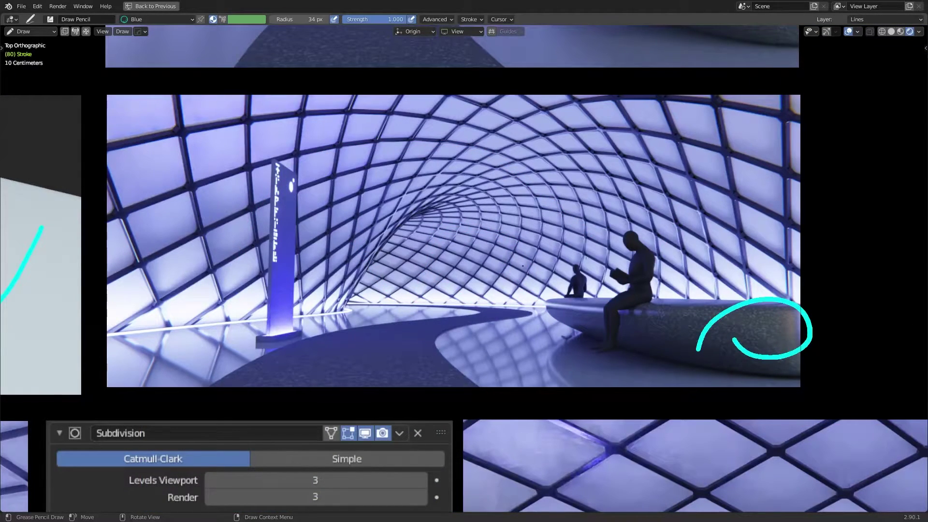
{"action": "middle_click_drag", "start_coordinate": [508, 275], "coordinate": [305, 280], "text": "shift"}
{"action": "middle_click_drag", "start_coordinate": [305, 280], "coordinate": [461, 284], "text": "ctrl"}
{"action": "left_click_drag", "start_coordinate": [418, 242], "coordinate": [427, 297]}
{"action": "left_click_drag", "start_coordinate": [402, 329], "coordinate": [408, 381]}
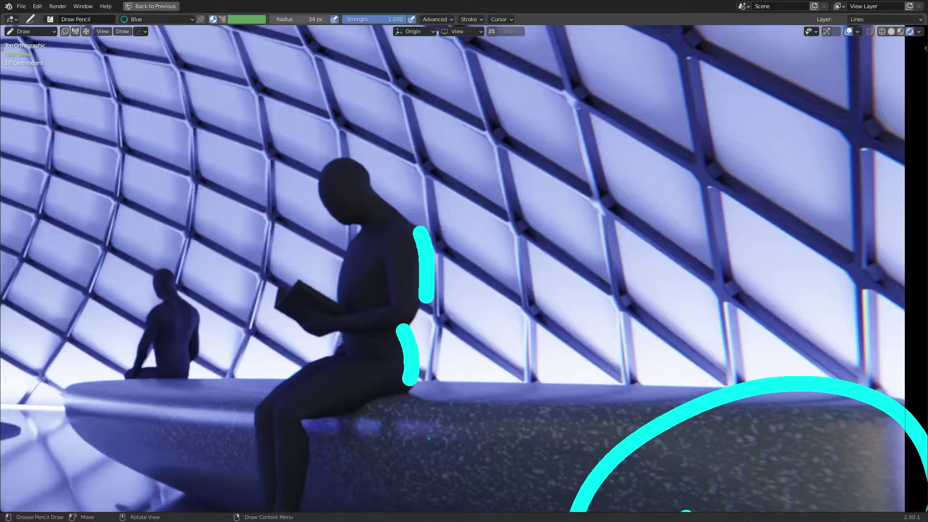
- Draw a long arrow from outside the reflective-floor render into the depth of the tunnel
{"action": "middle_click_drag", "start_coordinate": [465, 396], "coordinate": [466, 505], "text": "ctrl"}
{"action": "middle_click_drag", "start_coordinate": [526, 234], "coordinate": [526, 298], "text": "ctrl"}
{"action": "middle_click_drag", "start_coordinate": [396, 282], "coordinate": [641, 317], "text": "shift"}
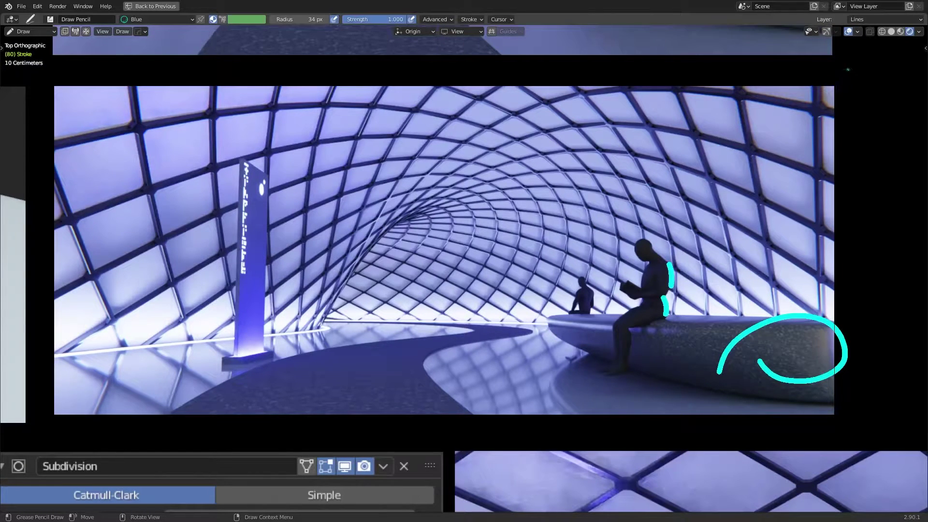
{"action": "mouse_move", "coordinate": [849, 69]}
{"action": "left_mouse_down"}
{"action": "mouse_move", "coordinate": [614, 183]}
{"action": "mouse_move", "coordinate": [482, 268]}
{"action": "mouse_move", "coordinate": [507, 220]}
{"action": "left_mouse_up"}
{"action": "left_click_drag", "start_coordinate": [478, 277], "coordinate": [574, 250]}
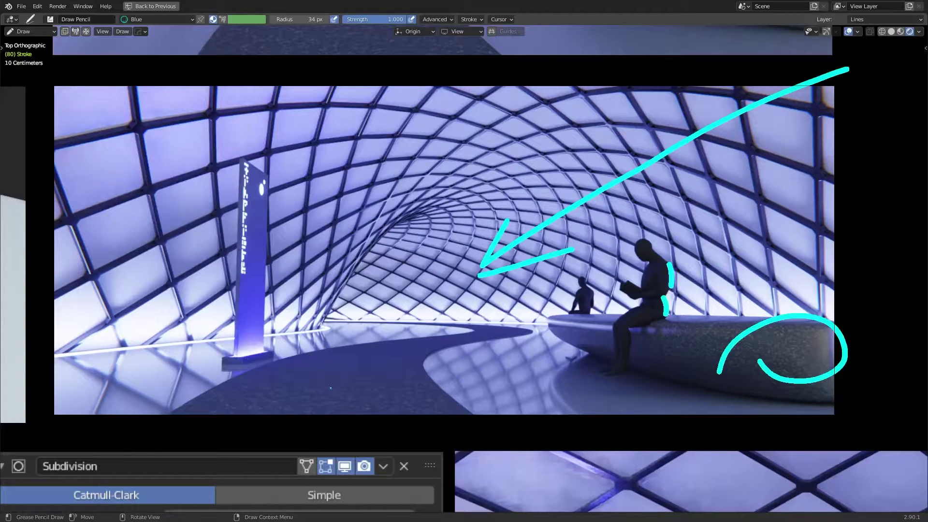
- Draw an arch over the tunnel's far end and trace a corner on the wall panels beside the sign
{"action": "mouse_move", "coordinate": [303, 341]}
{"action": "left_mouse_down"}
{"action": "mouse_move", "coordinate": [304, 285]}
{"action": "mouse_move", "coordinate": [483, 240]}
{"action": "mouse_move", "coordinate": [504, 330]}
{"action": "left_mouse_up"}
{"action": "middle_click_drag", "start_coordinate": [185, 361], "coordinate": [199, 380], "text": "shift"}
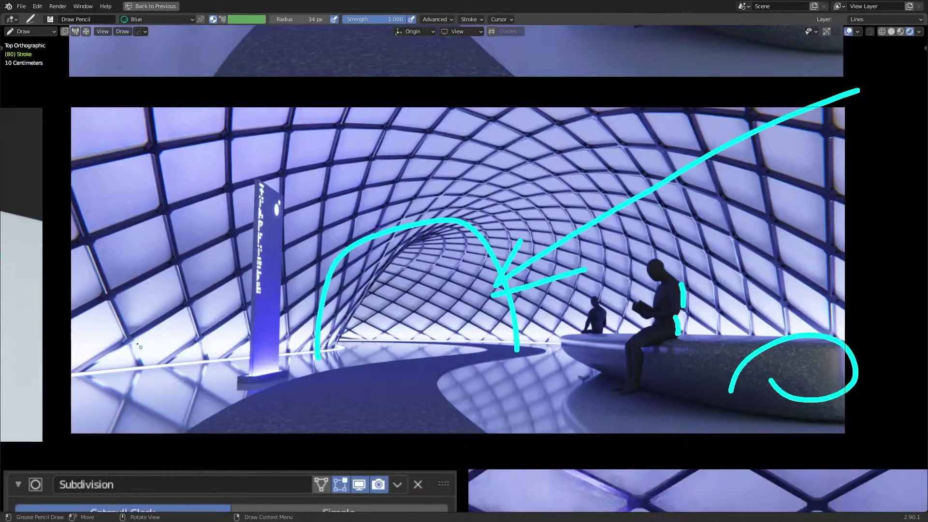
{"action": "mouse_move", "coordinate": [136, 342]}
{"action": "left_mouse_down"}
{"action": "mouse_move", "coordinate": [127, 329]}
{"action": "mouse_move", "coordinate": [209, 248]}
{"action": "left_mouse_up"}
- Frame the upper and outer edges of the Subdivision, Decimate and Wireframe modifier screenshot
{"action": "middle_click_drag", "start_coordinate": [293, 439], "coordinate": [295, 414], "text": "shift"}
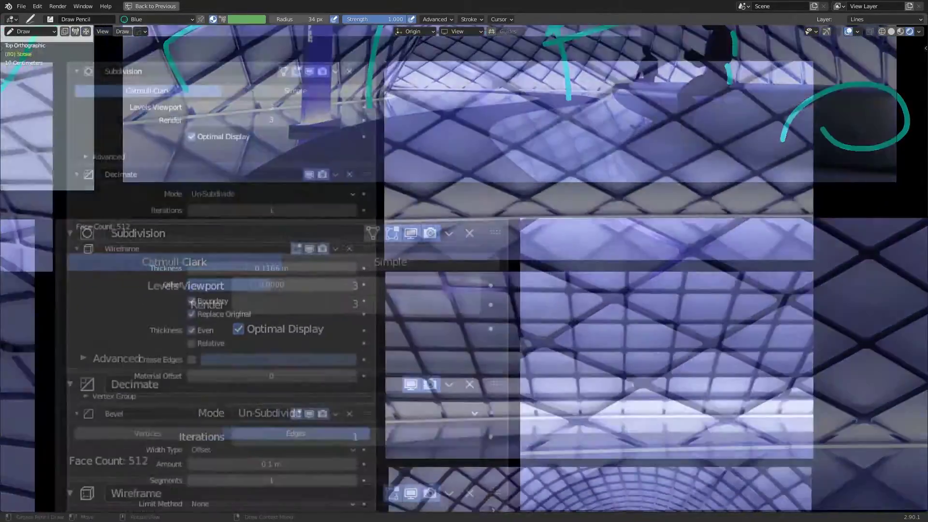
{"action": "middle_click_drag", "start_coordinate": [549, 285], "coordinate": [553, 265], "text": "ctrl"}
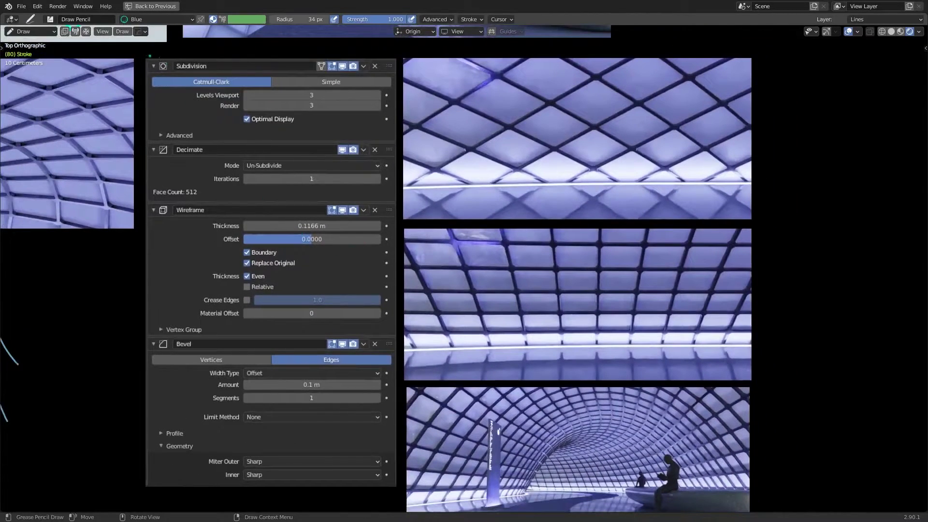
{"action": "mouse_move", "coordinate": [138, 57]}
{"action": "left_mouse_down"}
{"action": "mouse_move", "coordinate": [401, 55]}
{"action": "mouse_move", "coordinate": [409, 153]}
{"action": "mouse_move", "coordinate": [397, 256]}
{"action": "left_mouse_up"}
- Trace one horizontal and two vertical beams on the square-grid render and draw a line beneath its light strip
{"action": "mouse_move", "coordinate": [562, 196]}
{"action": "middle_mouse_down", "text": "shift"}
{"action": "mouse_move", "coordinate": [468, 258]}
{"action": "mouse_move", "coordinate": [475, 224]}
{"action": "middle_mouse_up", "text": "shift"}
{"action": "scroll", "coordinate": [469, 258], "scroll_direction": "up", "scroll_amount": 3}
{"action": "scroll", "coordinate": [487, 234], "scroll_direction": "down", "scroll_amount": 1}
{"action": "left_click_drag", "start_coordinate": [320, 335], "coordinate": [625, 334]}
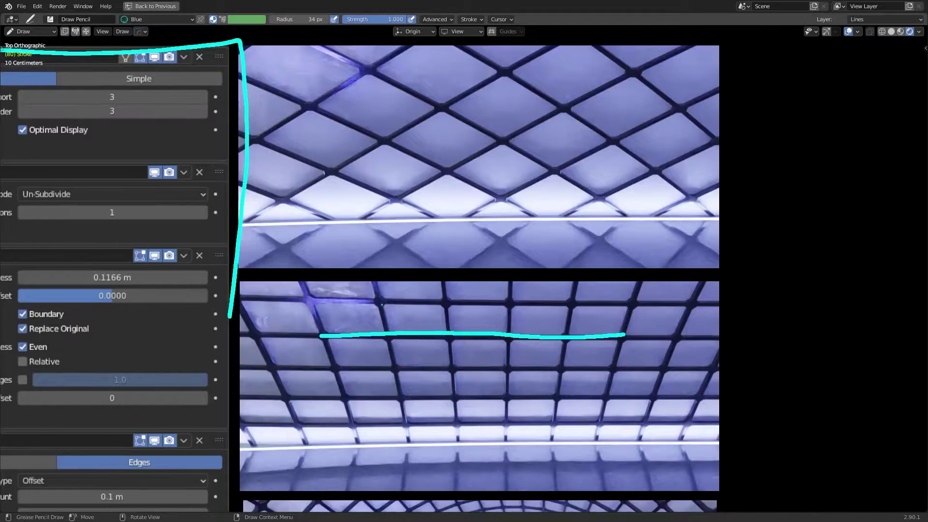
{"action": "left_click_drag", "start_coordinate": [379, 296], "coordinate": [402, 419]}
{"action": "left_click_drag", "start_coordinate": [446, 299], "coordinate": [465, 419]}
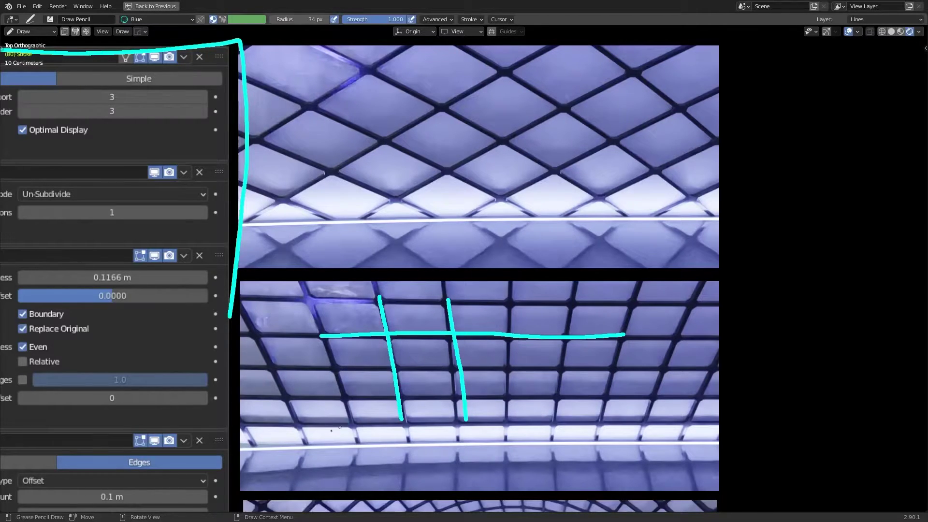
{"action": "mouse_move", "coordinate": [258, 449]}
{"action": "left_mouse_down"}
{"action": "mouse_move", "coordinate": [518, 472]}
{"action": "mouse_move", "coordinate": [738, 468]}
{"action": "left_mouse_up"}
- Trace crossing diagonal beams and an arc on the diamond-grid render, and underline the base of its wall
{"action": "left_click_drag", "start_coordinate": [268, 276], "coordinate": [533, 274]}
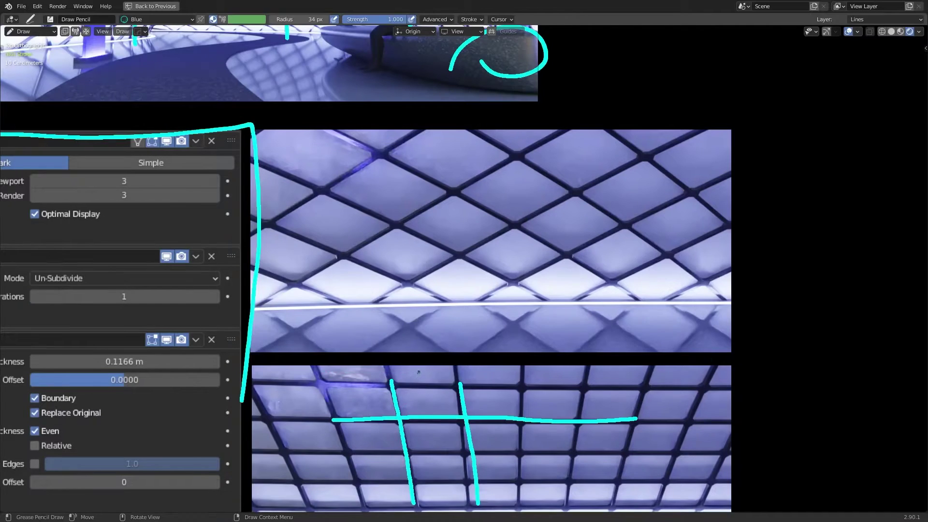
{"action": "mouse_move", "coordinate": [396, 303]}
{"action": "left_mouse_down"}
{"action": "mouse_move", "coordinate": [351, 257]}
{"action": "mouse_move", "coordinate": [425, 148]}
{"action": "mouse_move", "coordinate": [473, 144]}
{"action": "left_mouse_up"}
{"action": "left_click_drag", "start_coordinate": [410, 280], "coordinate": [539, 204]}
{"action": "left_click_drag", "start_coordinate": [380, 211], "coordinate": [498, 279]}
{"action": "left_click_drag", "start_coordinate": [426, 181], "coordinate": [504, 220]}
{"action": "left_click_drag", "start_coordinate": [273, 339], "coordinate": [670, 321]}
- Circle the Decimate modifier's Un-Subdivide mode and its Iterations value of 1 in the modifier screenshot
{"action": "middle_click_drag", "start_coordinate": [435, 285], "coordinate": [770, 263], "text": "shift"}
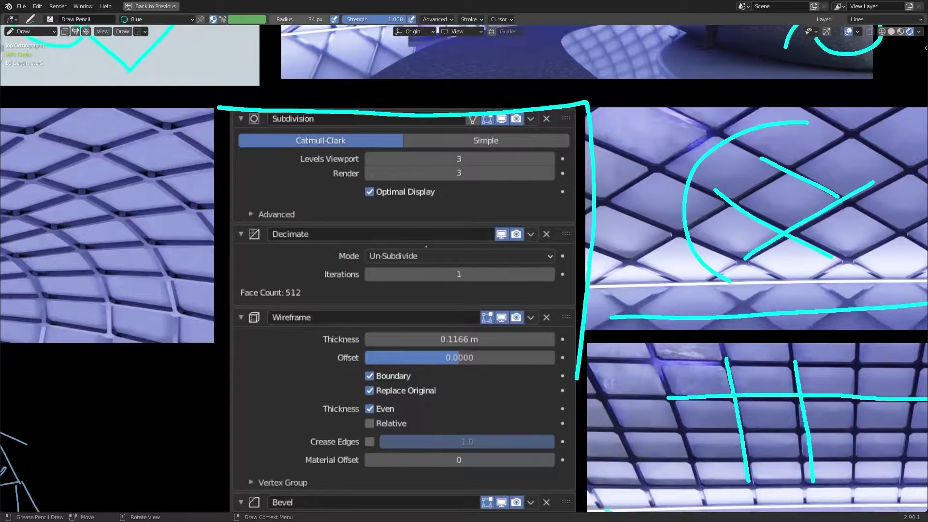
{"action": "mouse_move", "coordinate": [380, 244]}
{"action": "left_mouse_down"}
{"action": "mouse_move", "coordinate": [368, 266]}
{"action": "mouse_move", "coordinate": [438, 247]}
{"action": "mouse_move", "coordinate": [373, 246]}
{"action": "left_mouse_up"}
{"action": "mouse_move", "coordinate": [464, 259]}
{"action": "left_mouse_down"}
{"action": "mouse_move", "coordinate": [430, 264]}
{"action": "mouse_move", "coordinate": [446, 261]}
{"action": "left_mouse_up"}
{"action": "middle_click_drag", "start_coordinate": [459, 273], "coordinate": [257, 232], "text": "shift"}
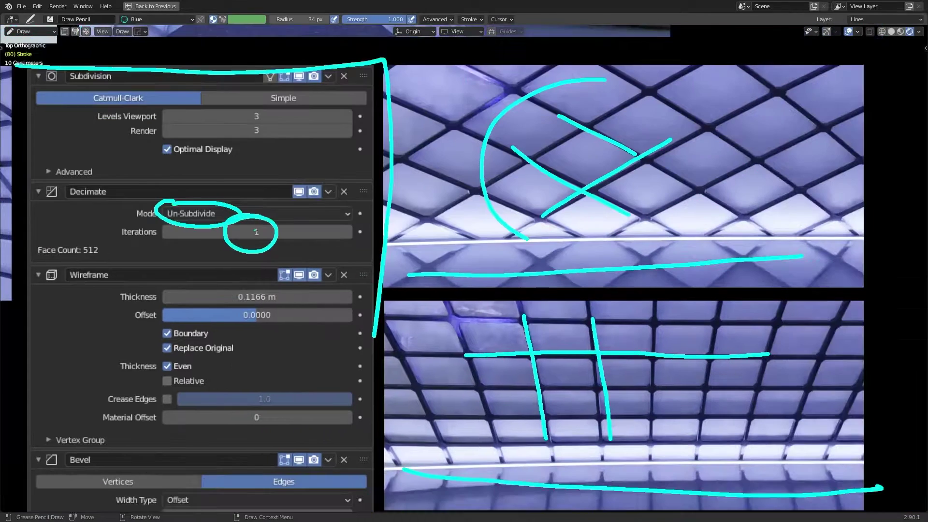
- Compare the tunnel render with square wall panels to the diamond-panelled END render
{"action": "mouse_move", "coordinate": [273, 240]}
{"action": "left_mouse_down"}
{"action": "mouse_move", "coordinate": [440, 341]}
{"action": "mouse_move", "coordinate": [459, 313]}
{"action": "left_mouse_up"}
{"action": "mouse_move", "coordinate": [312, 259]}
{"action": "middle_mouse_down", "text": "shift"}
{"action": "mouse_move", "coordinate": [234, 226]}
{"action": "mouse_move", "coordinate": [335, 311]}
{"action": "middle_mouse_up", "text": "shift"}
{"action": "left_click_drag", "start_coordinate": [299, 290], "coordinate": [476, 230]}
{"action": "left_click_drag", "start_coordinate": [463, 191], "coordinate": [460, 214]}
{"action": "middle_click_drag", "start_coordinate": [449, 265], "coordinate": [370, 296], "text": "shift"}
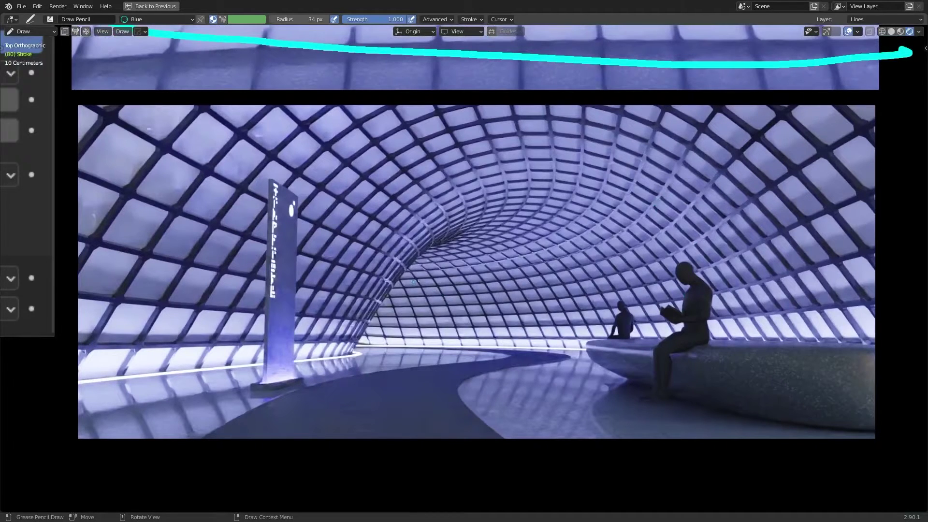
{"action": "scroll", "coordinate": [420, 281], "scroll_direction": "down", "scroll_amount": 1}
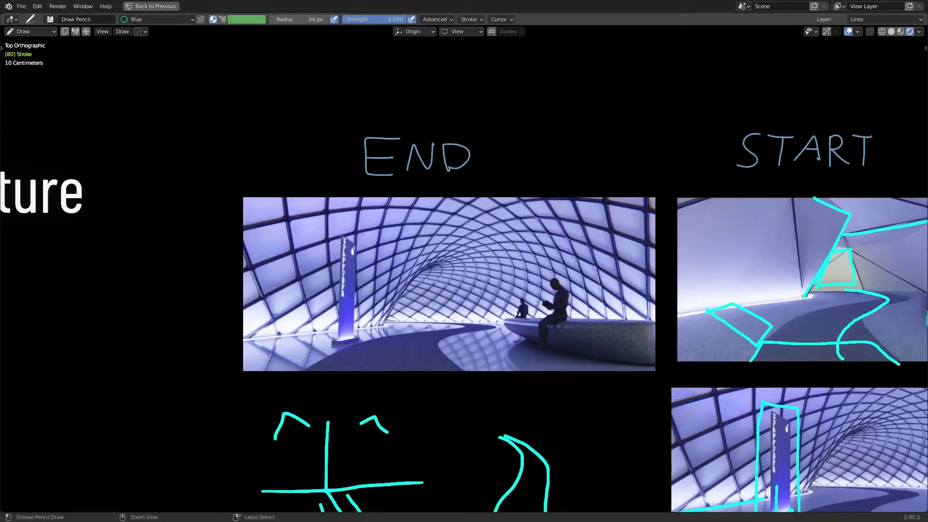
{"action": "scroll", "coordinate": [464, 270], "scroll_direction": "up", "scroll_amount": 3}
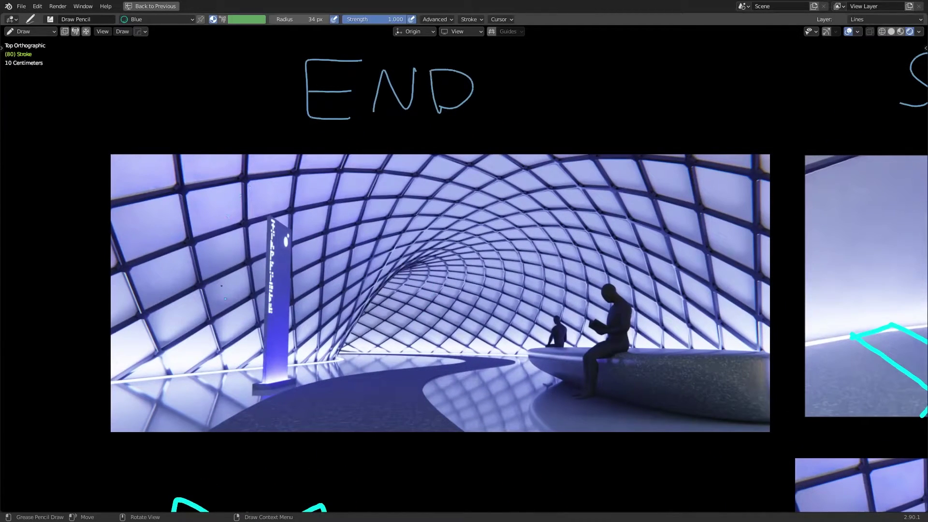
{"action": "mouse_move", "coordinate": [237, 269]}
{"action": "left_mouse_down"}
{"action": "mouse_move", "coordinate": [402, 208]}
{"action": "mouse_move", "coordinate": [496, 233]}
{"action": "mouse_move", "coordinate": [470, 289]}
{"action": "mouse_move", "coordinate": [369, 337]}
{"action": "left_mouse_up"}
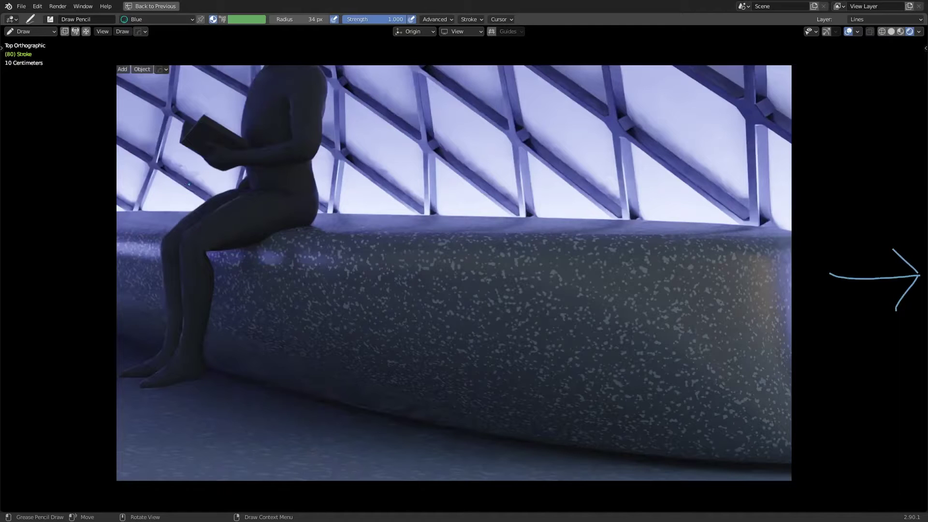
- Outline a large section of the speckled bench beside the seated figure on the close-up render and inspect its surface
{"action": "mouse_move", "coordinate": [337, 211]}
{"action": "left_mouse_down"}
{"action": "mouse_move", "coordinate": [708, 221]}
{"action": "mouse_move", "coordinate": [660, 463]}
{"action": "mouse_move", "coordinate": [410, 432]}
{"action": "mouse_move", "coordinate": [292, 387]}
{"action": "mouse_move", "coordinate": [336, 211]}
{"action": "left_mouse_up"}
{"action": "middle_click_drag", "start_coordinate": [584, 343], "coordinate": [584, 271], "text": "ctrl"}
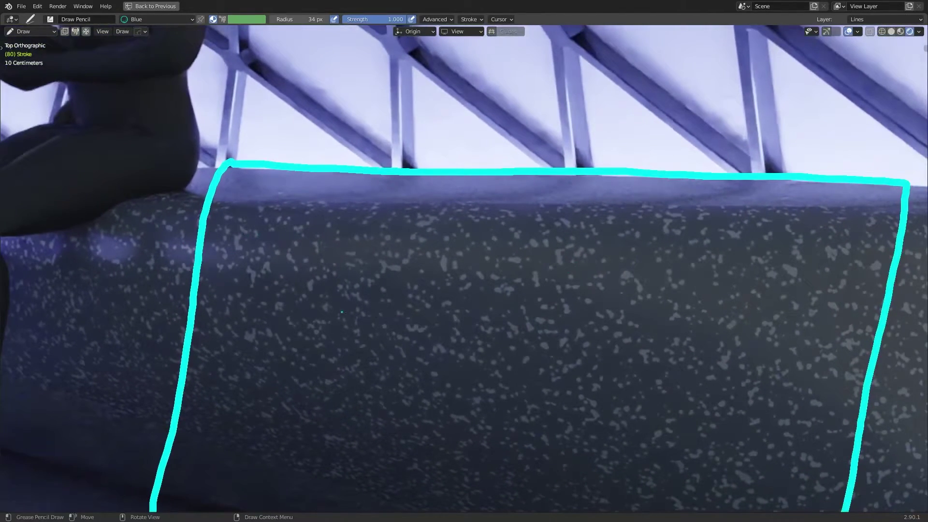
{"action": "middle_click_drag", "start_coordinate": [716, 361], "coordinate": [534, 308], "text": "shift"}
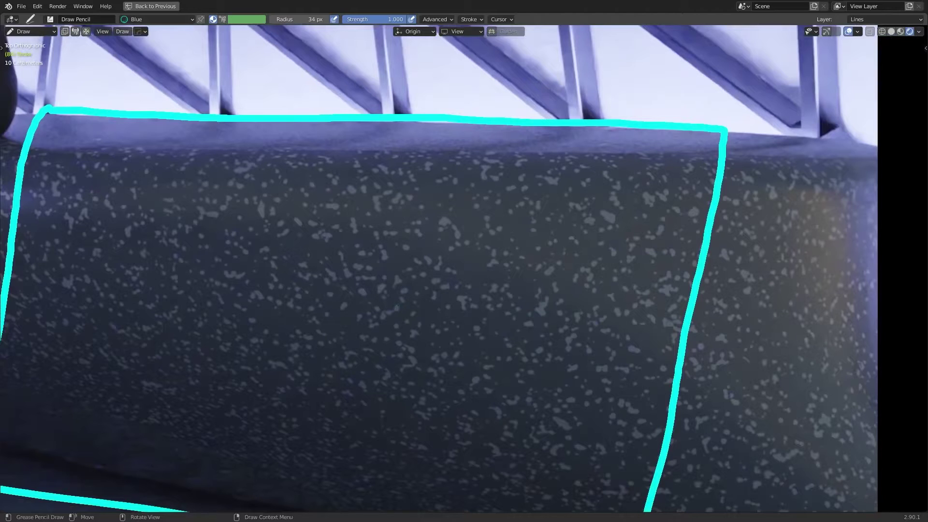
{"action": "middle_click_drag", "start_coordinate": [397, 305], "coordinate": [396, 374], "text": "ctrl"}
{"action": "middle_click_drag", "start_coordinate": [862, 309], "coordinate": [126, 342], "text": "shift"}
- Underline the Smooth F1 option of the Voronoi Texture node in the material node screenshot
{"action": "middle_click_drag", "start_coordinate": [456, 346], "coordinate": [457, 337], "text": "ctrl"}
{"action": "middle_click_drag", "start_coordinate": [165, 162], "coordinate": [129, 166], "text": "shift"}
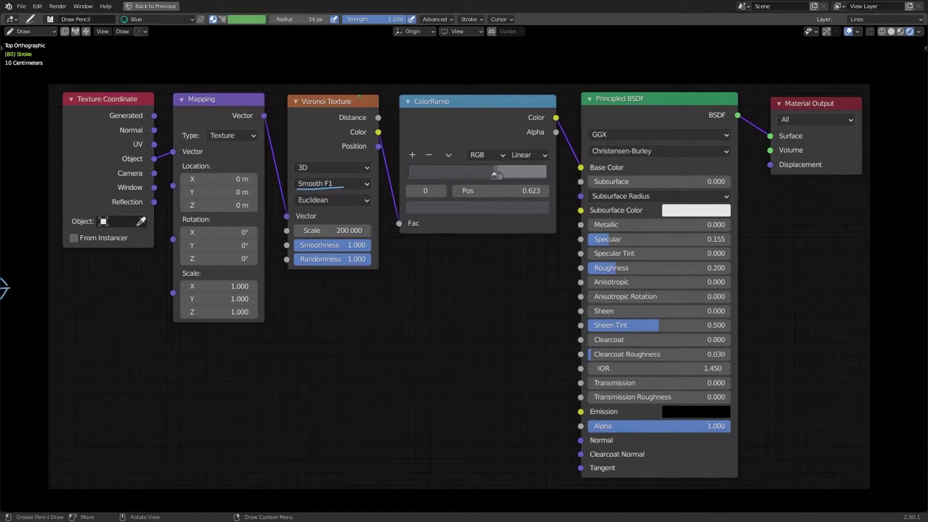
{"action": "scroll", "coordinate": [328, 178], "scroll_direction": "up", "scroll_amount": 3}
{"action": "left_click_drag", "start_coordinate": [179, 137], "coordinate": [263, 136]}
{"action": "middle_click_drag", "start_coordinate": [432, 297], "coordinate": [488, 378], "text": "shift"}
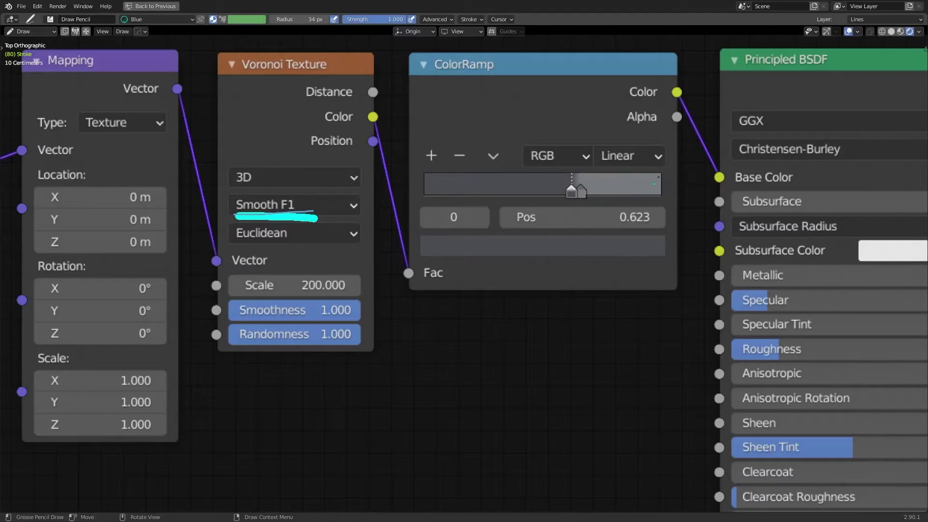
- Mark the speckled path, the reflective floor and the speckled bench on the END render
{"action": "middle_click_drag", "start_coordinate": [554, 188], "coordinate": [599, 394], "text": "ctrl"}
{"action": "middle_click_drag", "start_coordinate": [600, 394], "coordinate": [542, 0], "text": "shift"}
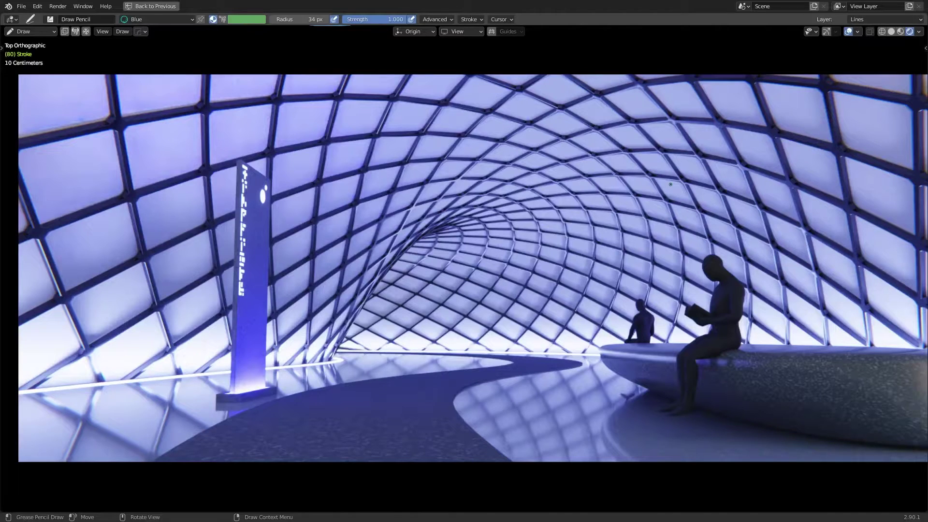
{"action": "middle_click_drag", "start_coordinate": [914, 462], "coordinate": [706, 380], "text": "shift"}
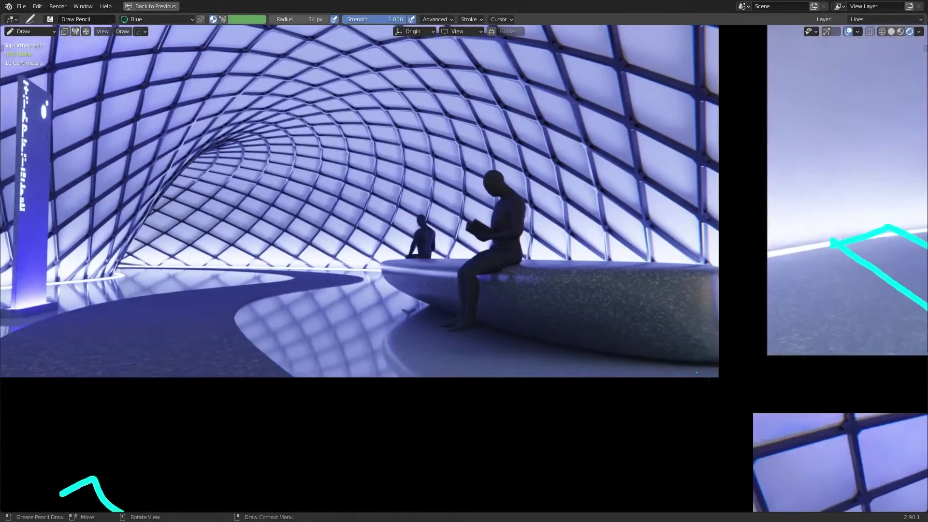
{"action": "middle_click_drag", "start_coordinate": [706, 455], "coordinate": [664, 334], "text": "ctrl"}
{"action": "middle_click_drag", "start_coordinate": [273, 390], "coordinate": [927, 222], "text": "shift"}
{"action": "middle_click_drag", "start_coordinate": [768, 297], "coordinate": [421, 242], "text": "shift"}
{"action": "scroll", "coordinate": [708, 306], "scroll_direction": "down", "scroll_amount": 4}
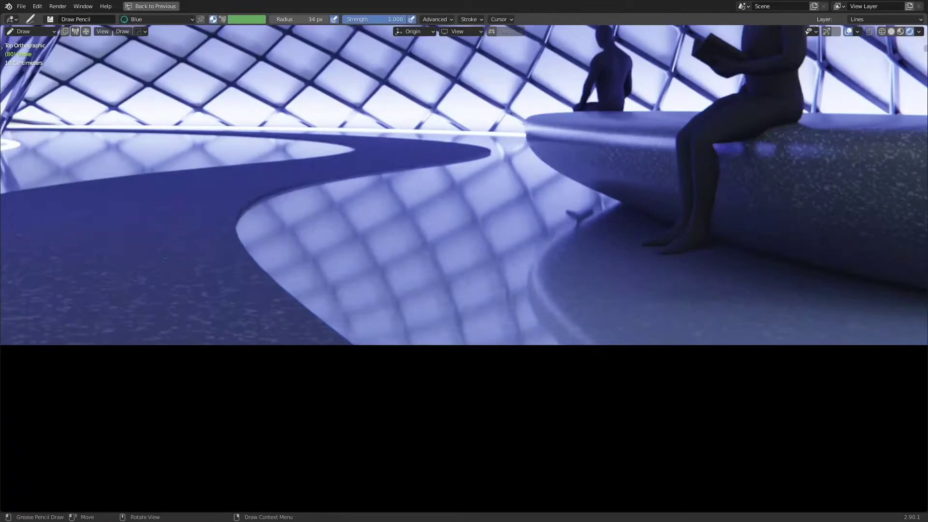
{"action": "mouse_move", "coordinate": [165, 254]}
{"action": "left_mouse_down"}
{"action": "mouse_move", "coordinate": [176, 328]}
{"action": "mouse_move", "coordinate": [123, 245]}
{"action": "left_mouse_up"}
{"action": "mouse_move", "coordinate": [478, 240]}
{"action": "left_mouse_down"}
{"action": "mouse_move", "coordinate": [416, 239]}
{"action": "mouse_move", "coordinate": [439, 225]}
{"action": "left_mouse_up"}
{"action": "mouse_move", "coordinate": [859, 188]}
{"action": "left_mouse_down"}
{"action": "mouse_move", "coordinate": [798, 183]}
{"action": "mouse_move", "coordinate": [817, 165]}
{"action": "left_mouse_up"}
- Mark the Brightness and Contrast sliders on the brightened render's screenshot and circle the middle of its tunnel
{"action": "scroll", "coordinate": [817, 165], "scroll_direction": "down", "scroll_amount": 4}
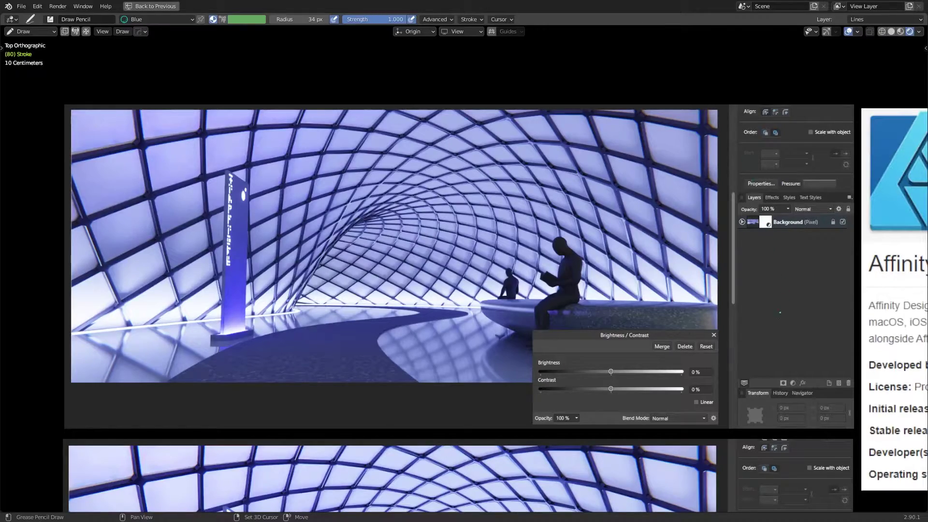
{"action": "middle_click_drag", "start_coordinate": [758, 323], "coordinate": [776, 239], "text": "shift"}
{"action": "scroll", "coordinate": [775, 239], "scroll_direction": "down", "scroll_amount": 10, "text": "shift"}
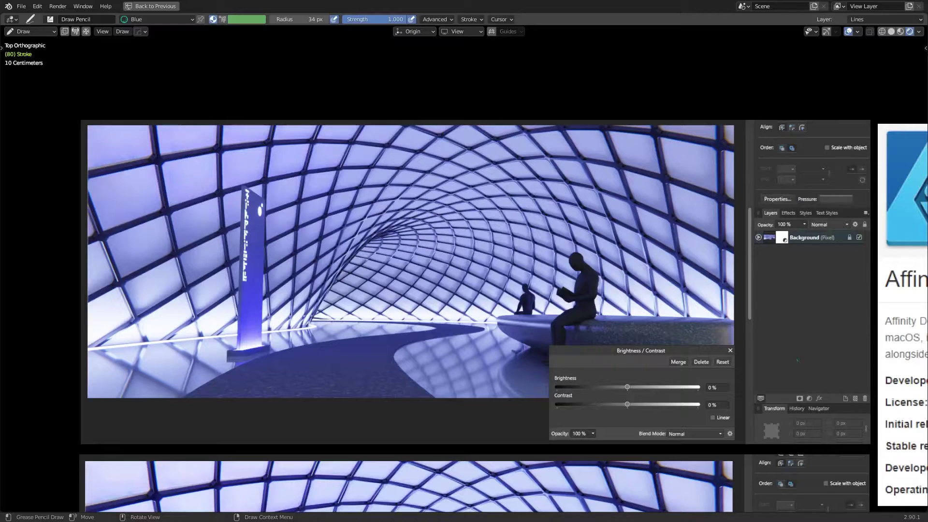
{"action": "middle_click_drag", "start_coordinate": [759, 431], "coordinate": [767, 175], "text": "shift"}
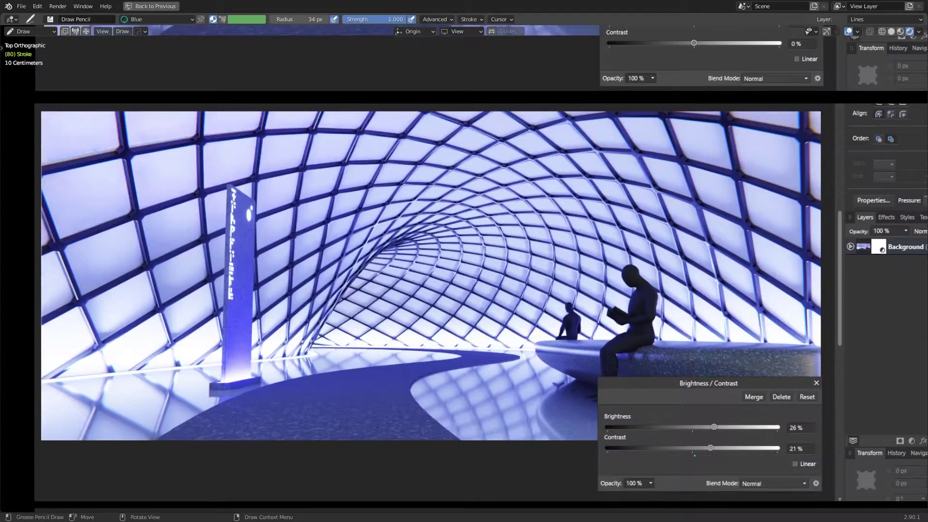
{"action": "left_click_drag", "start_coordinate": [695, 457], "coordinate": [722, 458]}
{"action": "mouse_move", "coordinate": [353, 237]}
{"action": "left_mouse_down"}
{"action": "mouse_move", "coordinate": [526, 144]}
{"action": "mouse_move", "coordinate": [341, 254]}
{"action": "left_mouse_up"}
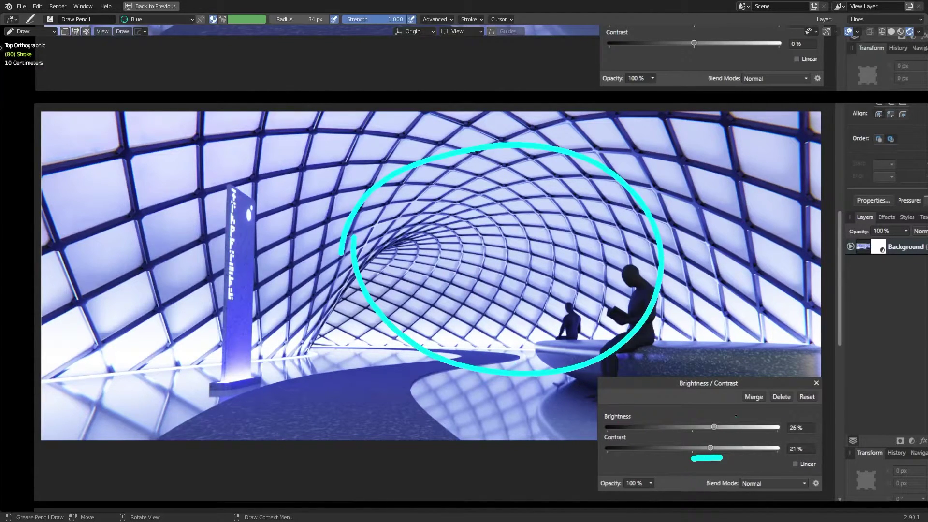
{"action": "left_click_drag", "start_coordinate": [736, 417], "coordinate": [732, 469]}
- Circle the Saturation slider's handle in the Vibrance screenshot and draw a line along the upper range of that slider
{"action": "mouse_move", "coordinate": [590, 462]}
{"action": "middle_mouse_down", "text": "shift"}
{"action": "mouse_move", "coordinate": [586, 470]}
{"action": "mouse_move", "coordinate": [535, 74]}
{"action": "mouse_move", "coordinate": [541, 145]}
{"action": "mouse_move", "coordinate": [540, 134]}
{"action": "middle_mouse_up", "text": "shift"}
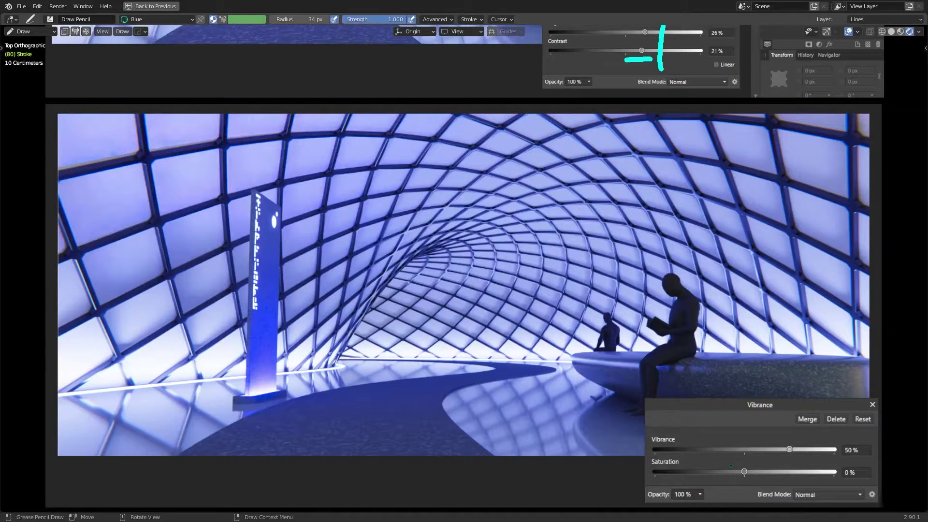
{"action": "mouse_move", "coordinate": [757, 463]}
{"action": "left_mouse_down"}
{"action": "mouse_move", "coordinate": [748, 457]}
{"action": "mouse_move", "coordinate": [737, 482]}
{"action": "mouse_move", "coordinate": [758, 462]}
{"action": "mouse_move", "coordinate": [746, 454]}
{"action": "left_mouse_up"}
{"action": "left_click_drag", "start_coordinate": [838, 458], "coordinate": [762, 464]}
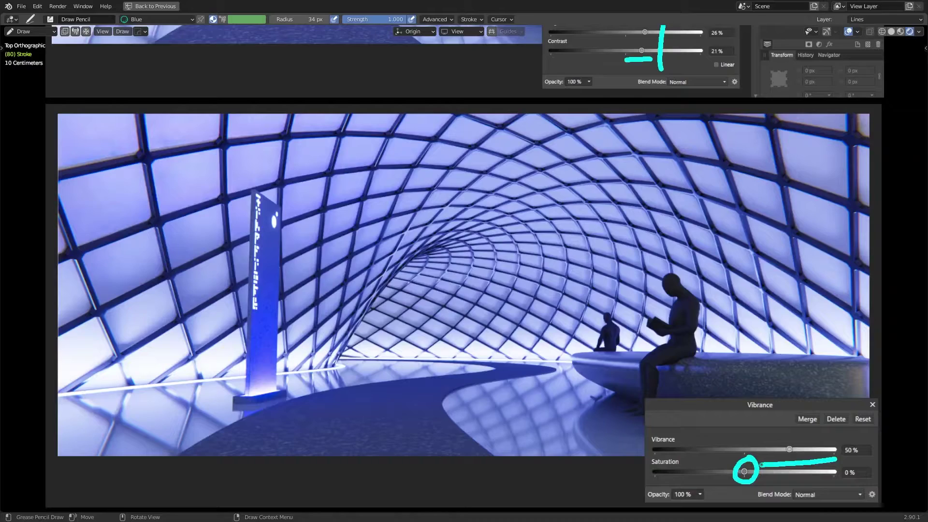
- Trace the edges of the wall panels around the sign on the render with the Vibrance adjustment
{"action": "middle_click_drag", "start_coordinate": [545, 155], "coordinate": [612, 520], "text": "shift"}
{"action": "middle_click_drag", "start_coordinate": [613, 41], "coordinate": [584, 169], "text": "shift"}
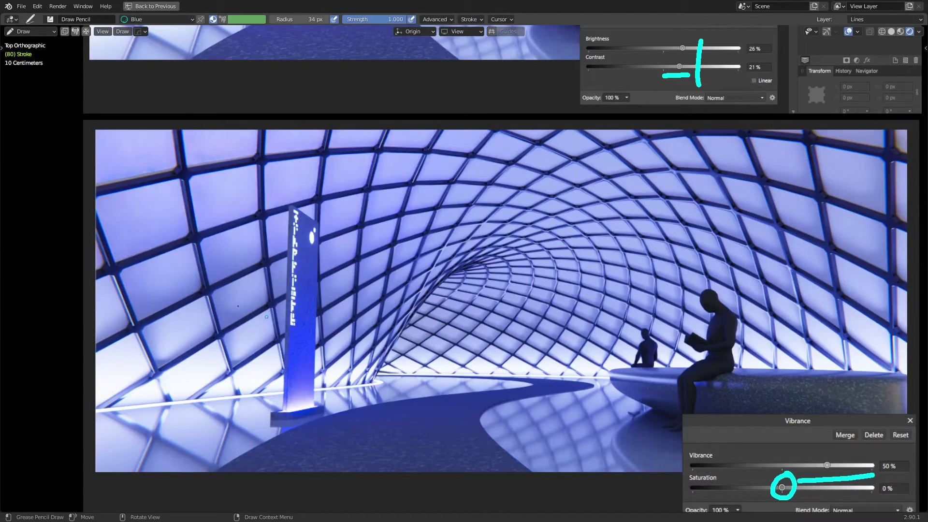
{"action": "mouse_move", "coordinate": [201, 244]}
{"action": "left_mouse_down"}
{"action": "mouse_move", "coordinate": [250, 221]}
{"action": "mouse_move", "coordinate": [265, 268]}
{"action": "left_mouse_up"}
{"action": "mouse_move", "coordinate": [267, 223]}
{"action": "left_mouse_down"}
{"action": "mouse_move", "coordinate": [314, 214]}
{"action": "mouse_move", "coordinate": [345, 268]}
{"action": "left_mouse_up"}
- Outline the front face of the blue sign on the render with the Vibrance adjustment
{"action": "scroll", "coordinate": [344, 318], "scroll_direction": "up", "scroll_amount": 5}
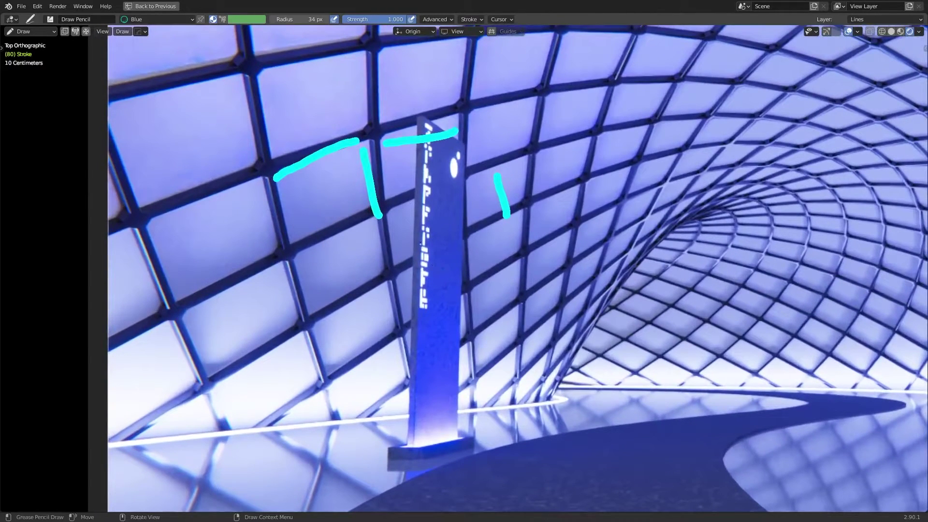
{"action": "mouse_move", "coordinate": [421, 236]}
{"action": "left_mouse_down"}
{"action": "mouse_move", "coordinate": [418, 401]}
{"action": "mouse_move", "coordinate": [453, 411]}
{"action": "mouse_move", "coordinate": [470, 234]}
{"action": "mouse_move", "coordinate": [428, 225]}
{"action": "left_mouse_up"}
{"action": "scroll", "coordinate": [456, 271], "scroll_direction": "up", "scroll_amount": 4}
{"action": "middle_click_drag", "start_coordinate": [455, 341], "coordinate": [465, 256], "text": "shift"}
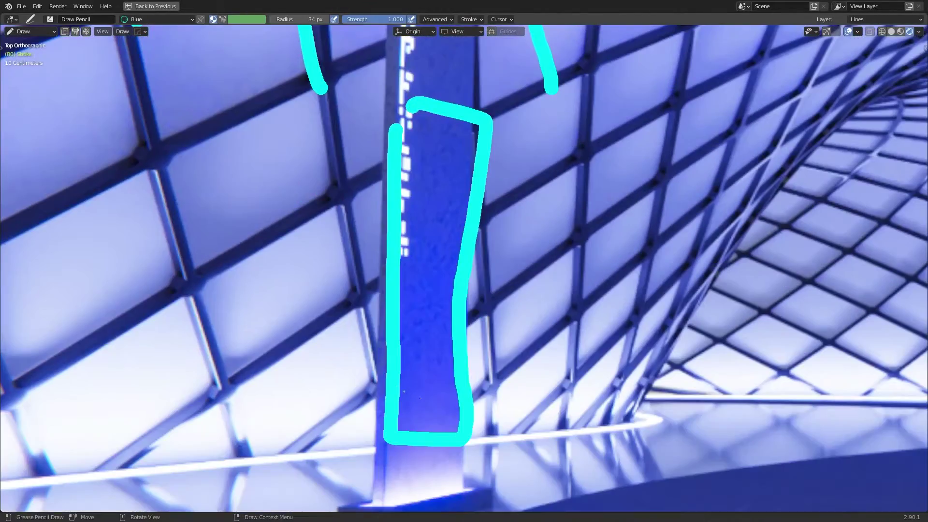
- Draw a line along the Vibrance slider from its midpoint to the 50 % handle
{"action": "scroll", "coordinate": [488, 353], "scroll_direction": "down", "scroll_amount": 4}
{"action": "scroll", "coordinate": [488, 353], "scroll_direction": "down", "scroll_amount": 3, "text": "shift"}
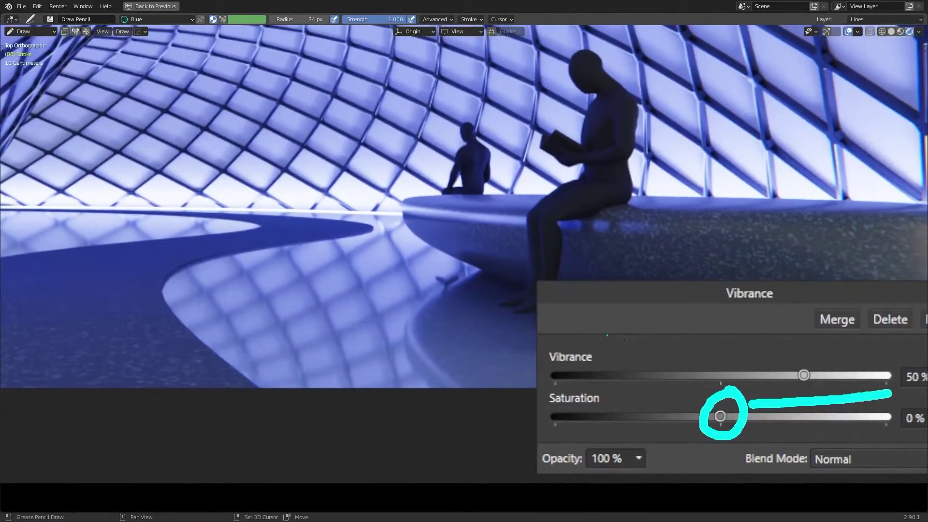
{"action": "middle_click_drag", "start_coordinate": [625, 339], "coordinate": [466, 331], "text": "shift"}
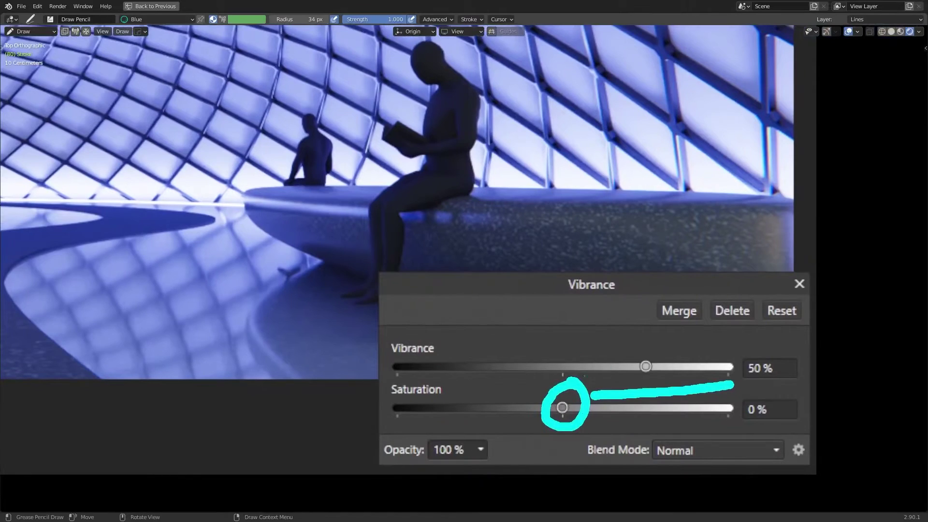
{"action": "left_click_drag", "start_coordinate": [583, 376], "coordinate": [656, 376]}
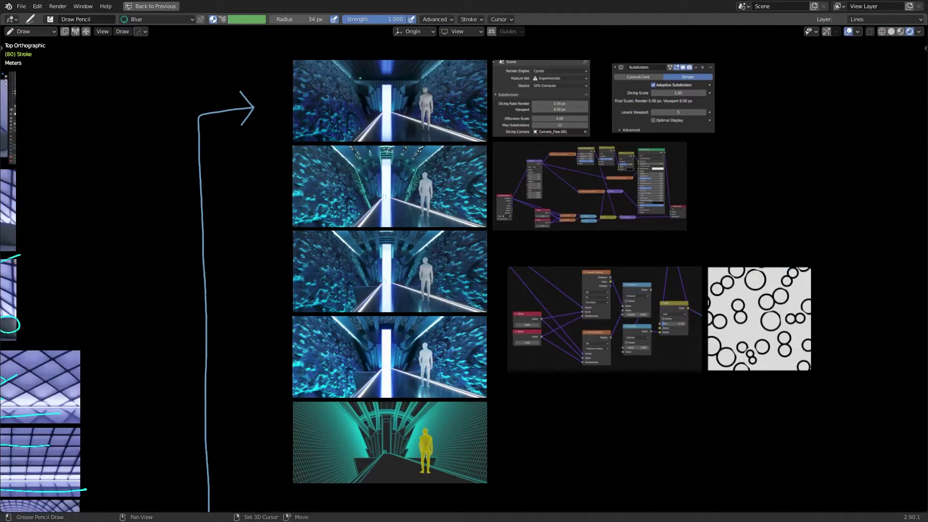
- Draw a curved line and an angled line in the empty space above the first blue corridor render
{"action": "middle_click_drag", "start_coordinate": [523, 220], "coordinate": [583, 390], "text": "shift"}
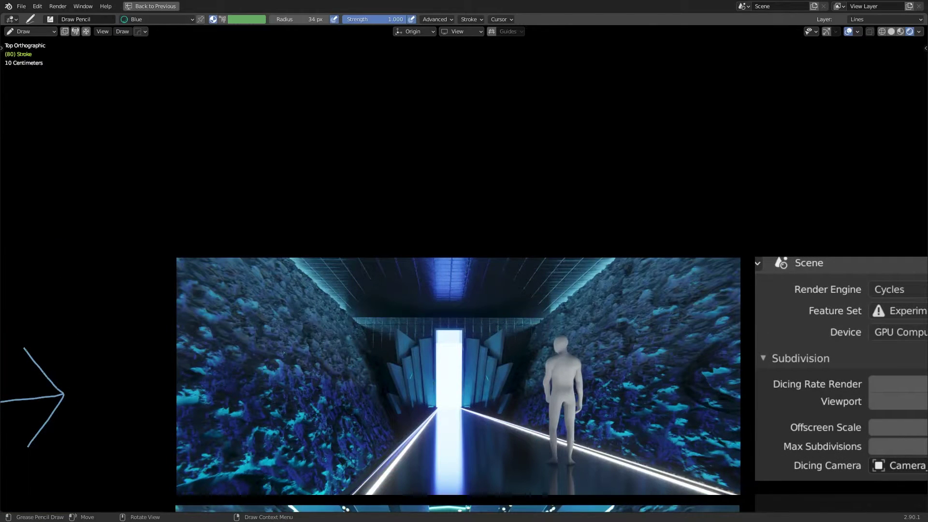
{"action": "mouse_move", "coordinate": [283, 250]}
{"action": "left_mouse_down"}
{"action": "mouse_move", "coordinate": [311, 194]}
{"action": "mouse_move", "coordinate": [321, 100]}
{"action": "mouse_move", "coordinate": [302, 83]}
{"action": "left_mouse_up"}
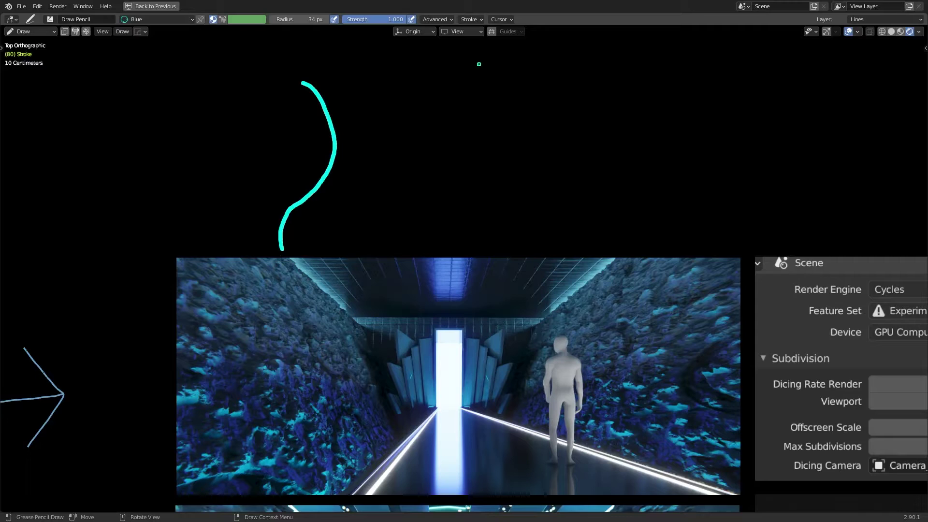
{"action": "mouse_move", "coordinate": [479, 64]}
{"action": "left_mouse_down"}
{"action": "mouse_move", "coordinate": [485, 173]}
{"action": "mouse_move", "coordinate": [561, 240]}
{"action": "left_mouse_up"}
{"action": "middle_click_drag", "start_coordinate": [448, 295], "coordinate": [426, 176], "text": "shift"}
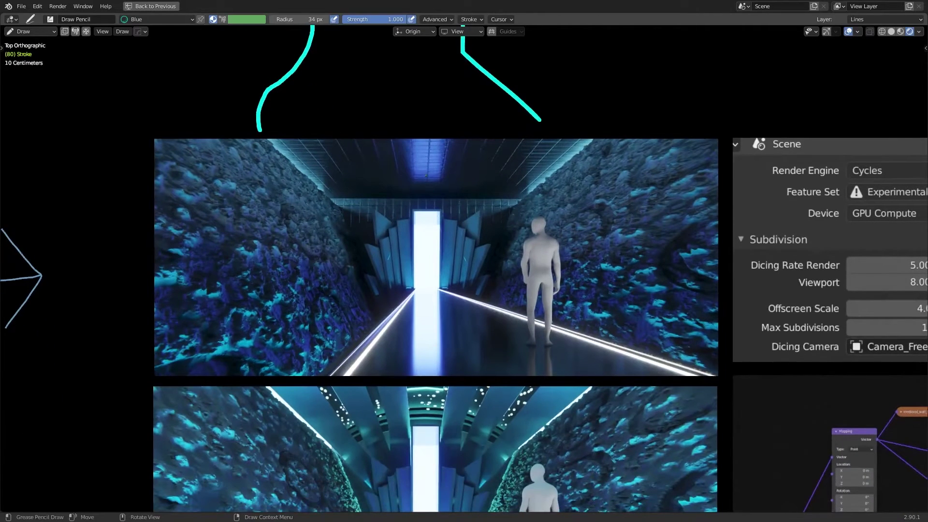
- Mark the bright doorway in the first corridor render with a line down onto the floor and a circle, and box the standing figure
{"action": "mouse_move", "coordinate": [425, 176]}
{"action": "left_mouse_down"}
{"action": "mouse_move", "coordinate": [432, 305]}
{"action": "mouse_move", "coordinate": [483, 389]}
{"action": "left_mouse_up"}
{"action": "mouse_move", "coordinate": [426, 214]}
{"action": "left_mouse_down"}
{"action": "mouse_move", "coordinate": [397, 236]}
{"action": "mouse_move", "coordinate": [408, 277]}
{"action": "mouse_move", "coordinate": [452, 273]}
{"action": "mouse_move", "coordinate": [447, 221]}
{"action": "mouse_move", "coordinate": [428, 213]}
{"action": "left_mouse_up"}
{"action": "left_click_drag", "start_coordinate": [429, 213], "coordinate": [423, 216]}
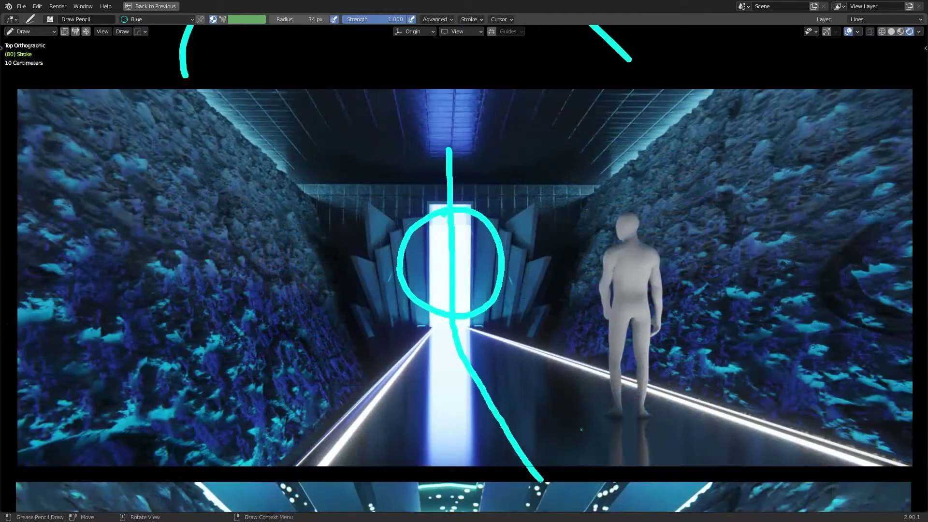
{"action": "mouse_move", "coordinate": [580, 429]}
{"action": "left_mouse_down"}
{"action": "mouse_move", "coordinate": [687, 401]}
{"action": "mouse_move", "coordinate": [686, 222]}
{"action": "left_mouse_up"}
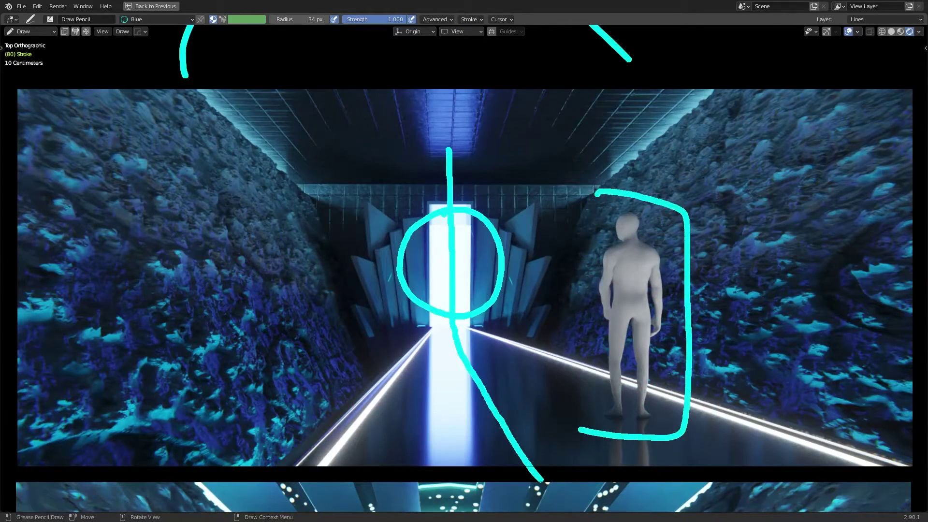
{"action": "left_click_drag", "start_coordinate": [594, 195], "coordinate": [580, 426]}
- On the second corridor render, mark the floor with lines and small arches, and connect the distant figures to the foreground figure's feet and head
{"action": "middle_click_drag", "start_coordinate": [576, 445], "coordinate": [577, 69], "text": "shift"}
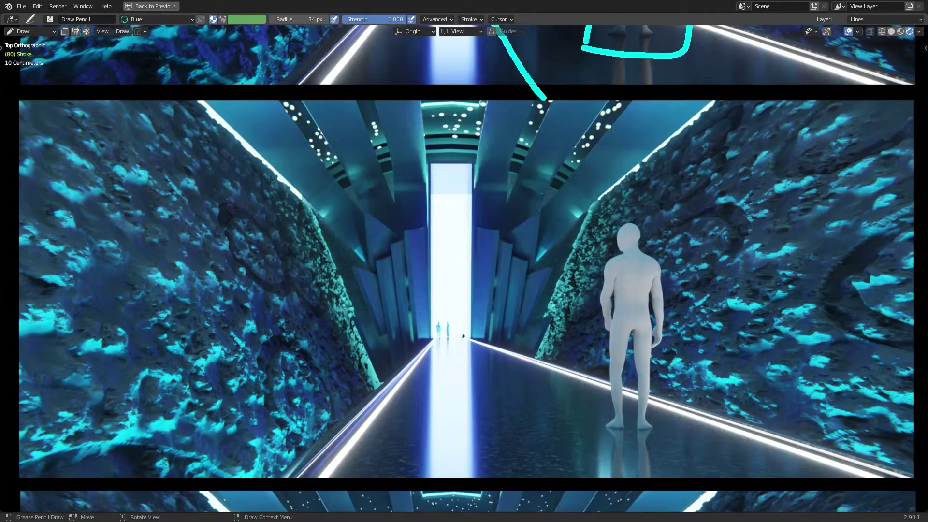
{"action": "left_click_drag", "start_coordinate": [358, 475], "coordinate": [395, 412]}
{"action": "left_click_drag", "start_coordinate": [576, 472], "coordinate": [556, 418]}
{"action": "mouse_move", "coordinate": [390, 382]}
{"action": "left_mouse_down"}
{"action": "mouse_move", "coordinate": [411, 348]}
{"action": "mouse_move", "coordinate": [414, 364]}
{"action": "left_mouse_up"}
{"action": "mouse_move", "coordinate": [498, 367]}
{"action": "left_mouse_down"}
{"action": "mouse_move", "coordinate": [511, 352]}
{"action": "mouse_move", "coordinate": [515, 364]}
{"action": "mouse_move", "coordinate": [489, 353]}
{"action": "left_mouse_up"}
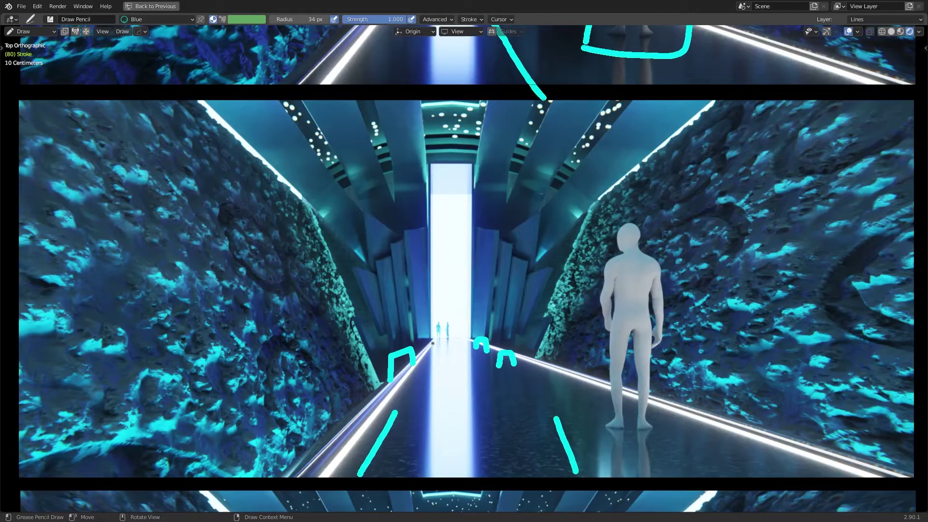
{"action": "mouse_move", "coordinate": [433, 344]}
{"action": "left_mouse_down"}
{"action": "mouse_move", "coordinate": [447, 345]}
{"action": "mouse_move", "coordinate": [489, 386]}
{"action": "mouse_move", "coordinate": [551, 402]}
{"action": "mouse_move", "coordinate": [603, 434]}
{"action": "left_mouse_up"}
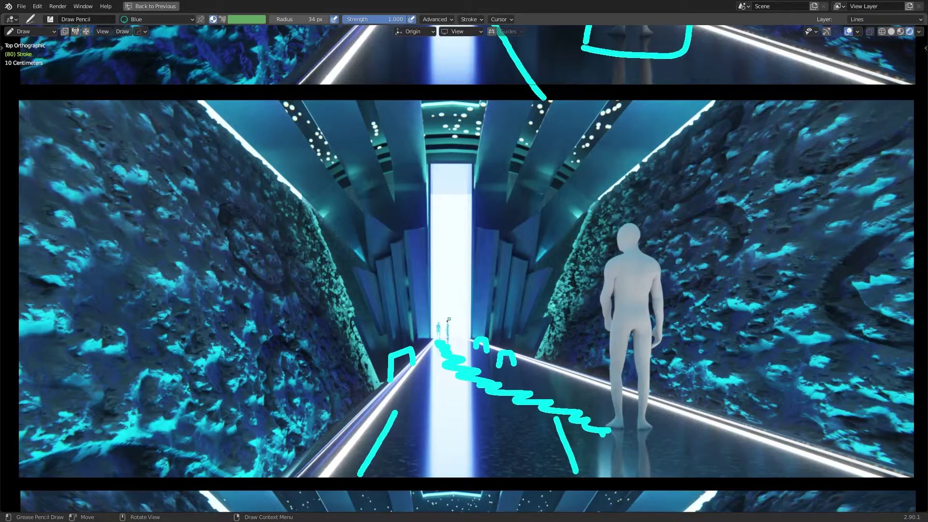
{"action": "left_click_drag", "start_coordinate": [446, 319], "coordinate": [629, 215]}
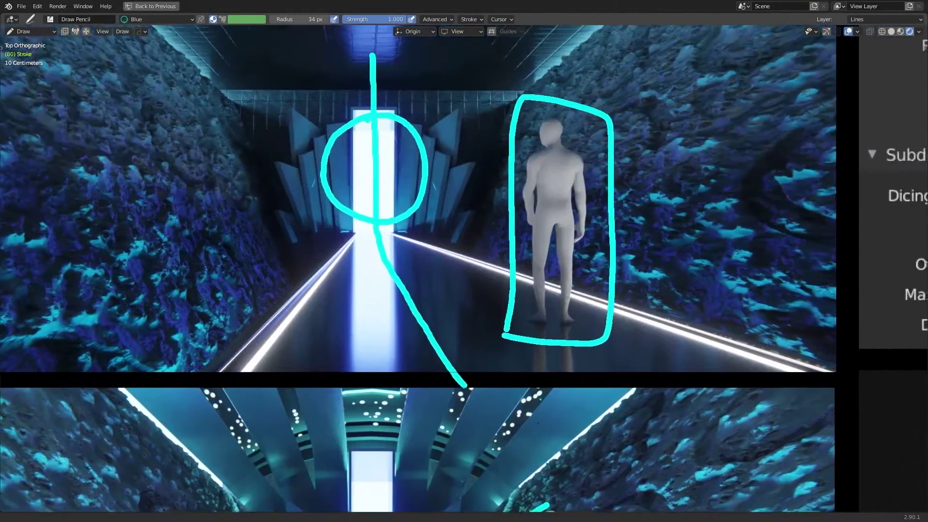
- Draw an open bracket around the rock wall behind the figure in the first corridor render
{"action": "middle_click_drag", "start_coordinate": [538, 423], "coordinate": [518, 491], "text": "shift"}
{"action": "mouse_move", "coordinate": [764, 99]}
{"action": "left_mouse_down"}
{"action": "mouse_move", "coordinate": [611, 138]}
{"action": "mouse_move", "coordinate": [749, 410]}
{"action": "left_mouse_up"}
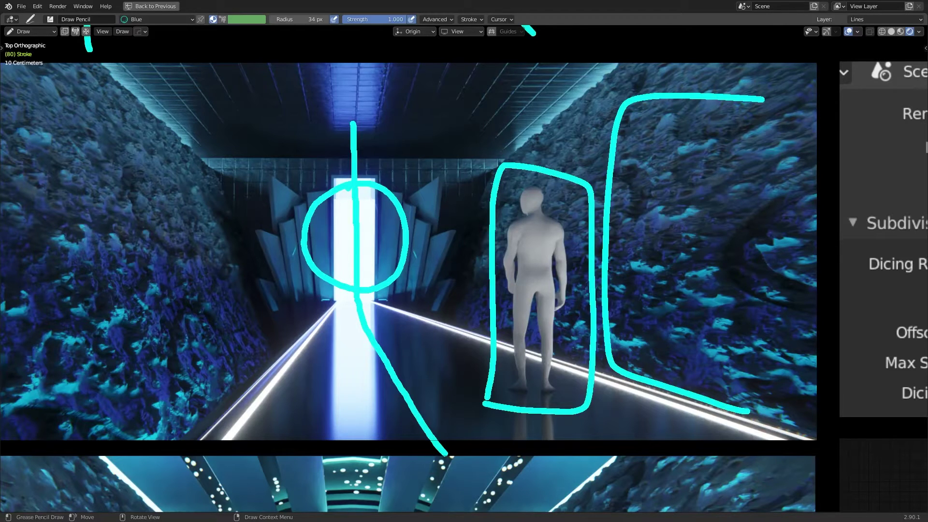
- Underline Experimental and the Subdivision heading in the Scene settings screenshot, and circle the dotted handle of the Subdivision section
{"action": "middle_click_drag", "start_coordinate": [599, 288], "coordinate": [143, 320], "text": "shift"}
{"action": "middle_click_drag", "start_coordinate": [571, 249], "coordinate": [453, 214], "text": "shift"}
{"action": "left_click_drag", "start_coordinate": [456, 199], "coordinate": [582, 197]}
{"action": "left_click_drag", "start_coordinate": [296, 272], "coordinate": [396, 272]}
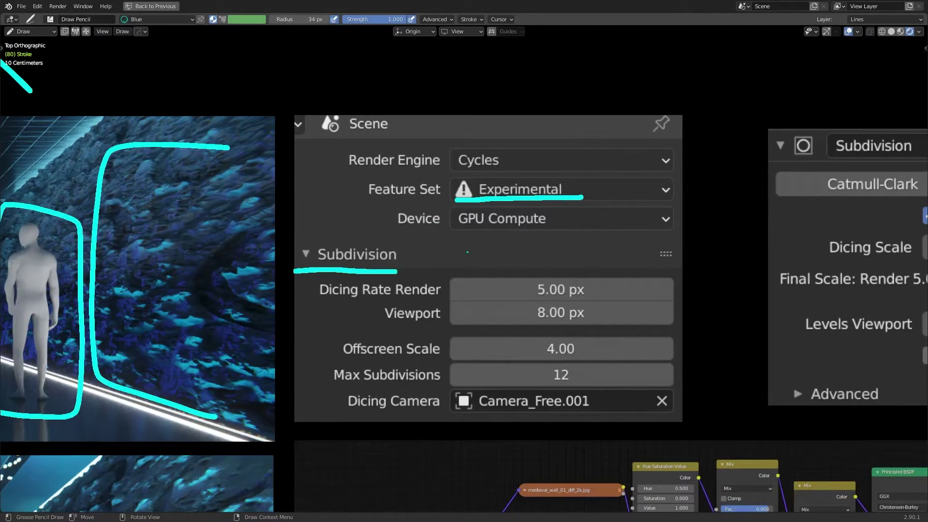
{"action": "mouse_move", "coordinate": [662, 268]}
{"action": "left_mouse_down"}
{"action": "mouse_move", "coordinate": [677, 256]}
{"action": "mouse_move", "coordinate": [653, 266]}
{"action": "left_mouse_up"}
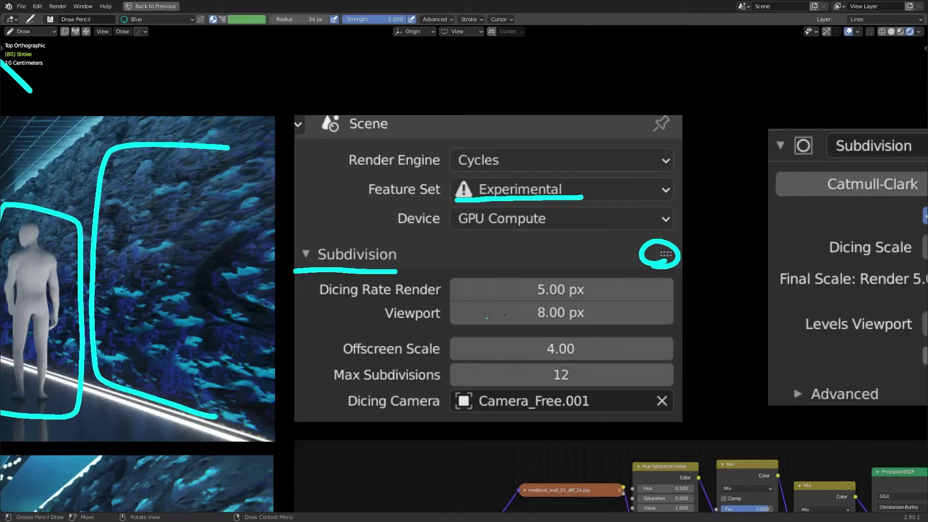
- Circle a large area of the rock wall and a small area beside the figure in the first corridor render
{"action": "middle_click_drag", "start_coordinate": [413, 367], "coordinate": [724, 384], "text": "shift"}
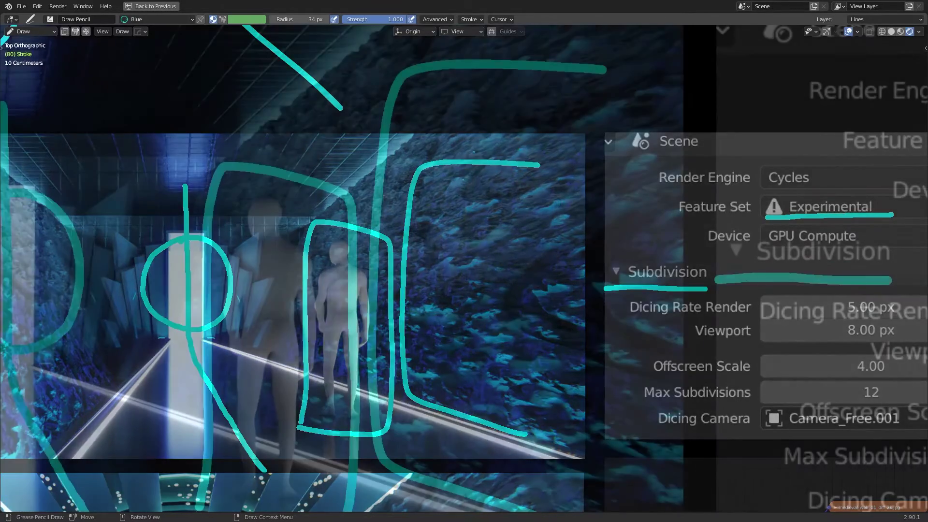
{"action": "mouse_move", "coordinate": [551, 200]}
{"action": "left_mouse_down"}
{"action": "mouse_move", "coordinate": [423, 280]}
{"action": "mouse_move", "coordinate": [631, 334]}
{"action": "mouse_move", "coordinate": [547, 203]}
{"action": "left_mouse_up"}
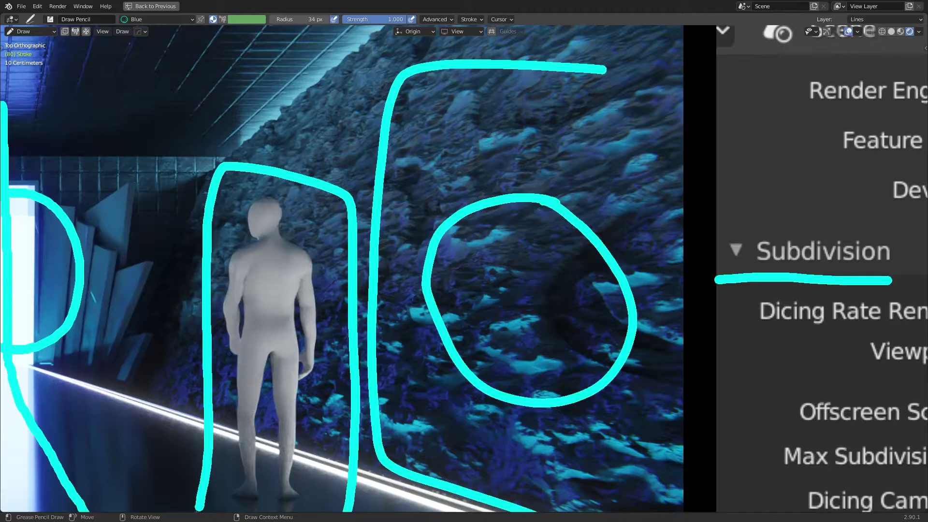
{"action": "mouse_move", "coordinate": [190, 281]}
{"action": "left_mouse_down"}
{"action": "mouse_move", "coordinate": [186, 333]}
{"action": "mouse_move", "coordinate": [158, 279]}
{"action": "left_mouse_up"}
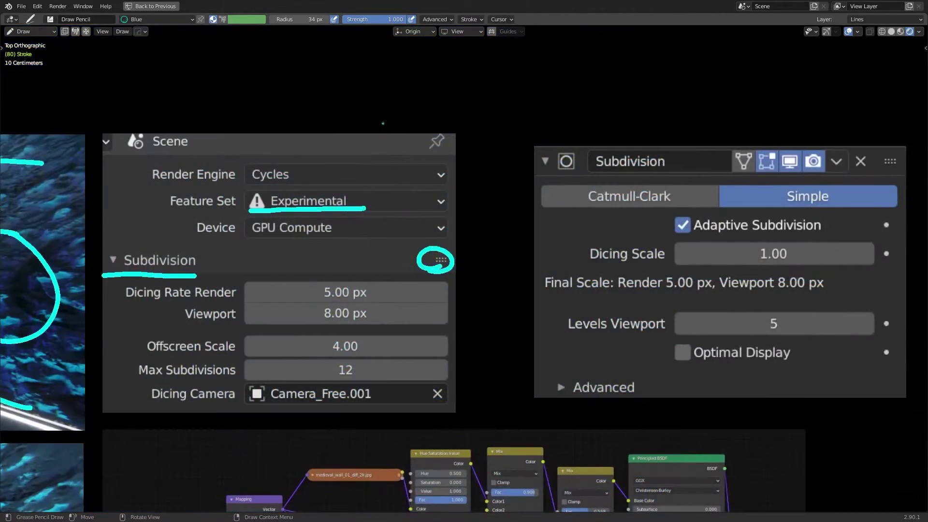
- Bracket the Scene settings screenshot, mark Experimental again, and highlight the Subdivision modifier's name, Simple type and adaptive settings
{"action": "mouse_move", "coordinate": [396, 117]}
{"action": "left_mouse_down"}
{"action": "mouse_move", "coordinate": [480, 174]}
{"action": "mouse_move", "coordinate": [473, 410]}
{"action": "mouse_move", "coordinate": [420, 415]}
{"action": "left_mouse_up"}
{"action": "middle_click_drag", "start_coordinate": [203, 319], "coordinate": [573, 292], "text": "shift"}
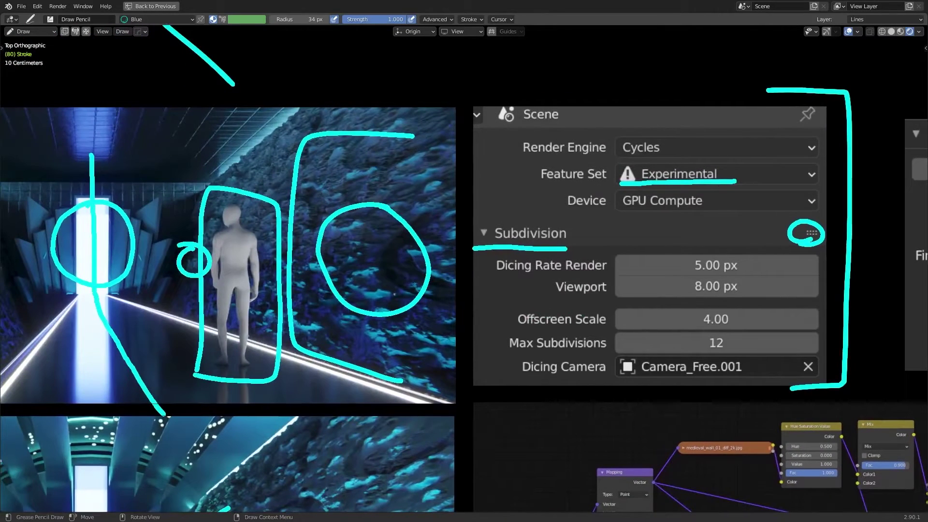
{"action": "middle_click_drag", "start_coordinate": [832, 203], "coordinate": [363, 219], "text": "shift"}
{"action": "mouse_move", "coordinate": [492, 142]}
{"action": "left_mouse_down"}
{"action": "mouse_move", "coordinate": [507, 166]}
{"action": "mouse_move", "coordinate": [599, 165]}
{"action": "mouse_move", "coordinate": [601, 141]}
{"action": "left_mouse_up"}
{"action": "mouse_move", "coordinate": [148, 182]}
{"action": "left_mouse_down"}
{"action": "mouse_move", "coordinate": [147, 194]}
{"action": "mouse_move", "coordinate": [242, 205]}
{"action": "mouse_move", "coordinate": [266, 184]}
{"action": "left_mouse_up"}
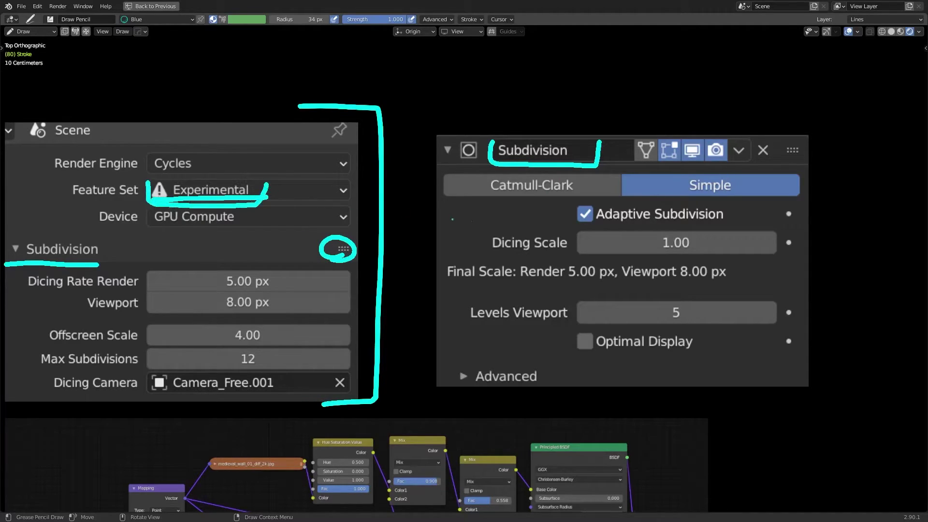
{"action": "mouse_move", "coordinate": [602, 196]}
{"action": "left_mouse_down"}
{"action": "mouse_move", "coordinate": [481, 221]}
{"action": "mouse_move", "coordinate": [467, 325]}
{"action": "mouse_move", "coordinate": [594, 366]}
{"action": "left_mouse_up"}
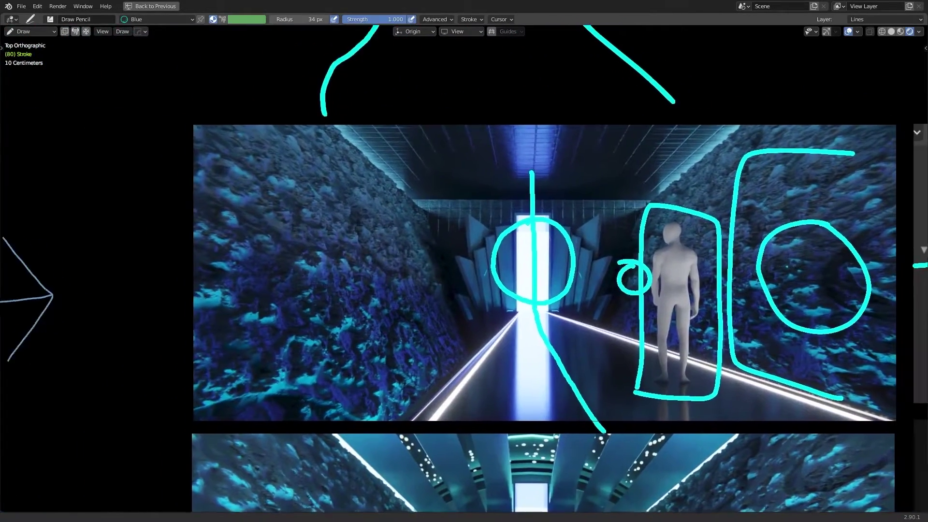
- Draw a stroke down the rock wall opposite the figure in the first corridor render
{"action": "middle_click_drag", "start_coordinate": [787, 266], "coordinate": [729, 265], "text": "shift"}
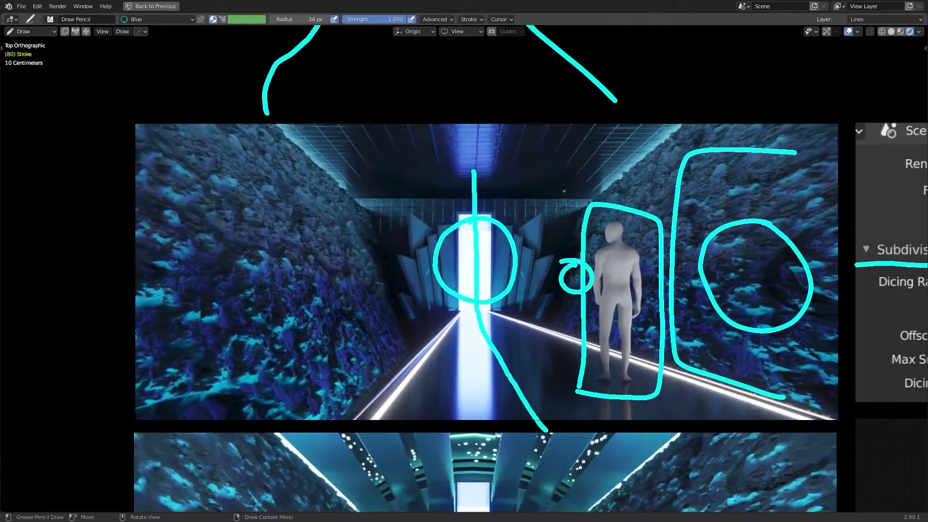
{"action": "mouse_move", "coordinate": [265, 170]}
{"action": "left_mouse_down"}
{"action": "mouse_move", "coordinate": [339, 222]}
{"action": "mouse_move", "coordinate": [369, 333]}
{"action": "mouse_move", "coordinate": [333, 384]}
{"action": "left_mouse_up"}
- Underline the medieval_wall_01 diffuse, roughness and displacement textures in the node screenshot, and trace the Bump link towards the Normal input
{"action": "middle_click_drag", "start_coordinate": [836, 421], "coordinate": [114, 129], "text": "shift"}
{"action": "scroll", "coordinate": [368, 275], "scroll_direction": "up", "scroll_amount": 3}
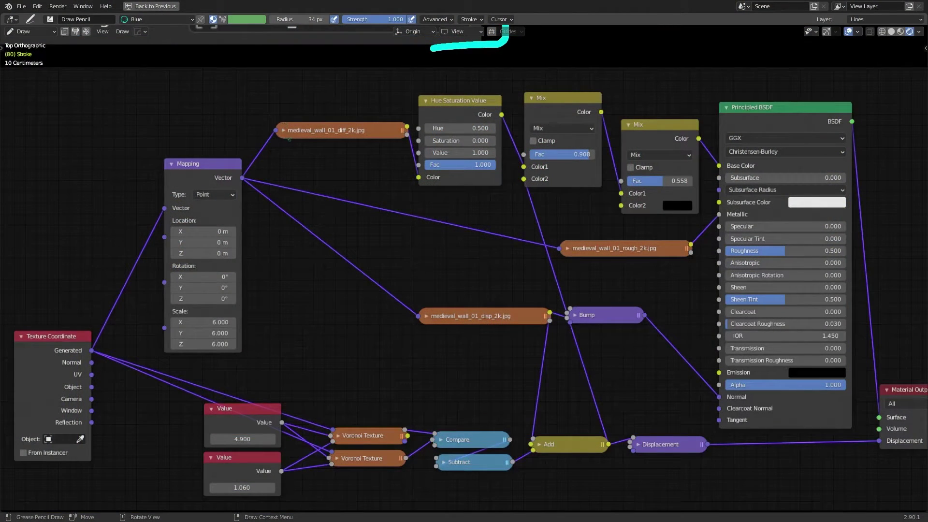
{"action": "left_click_drag", "start_coordinate": [289, 139], "coordinate": [379, 141]}
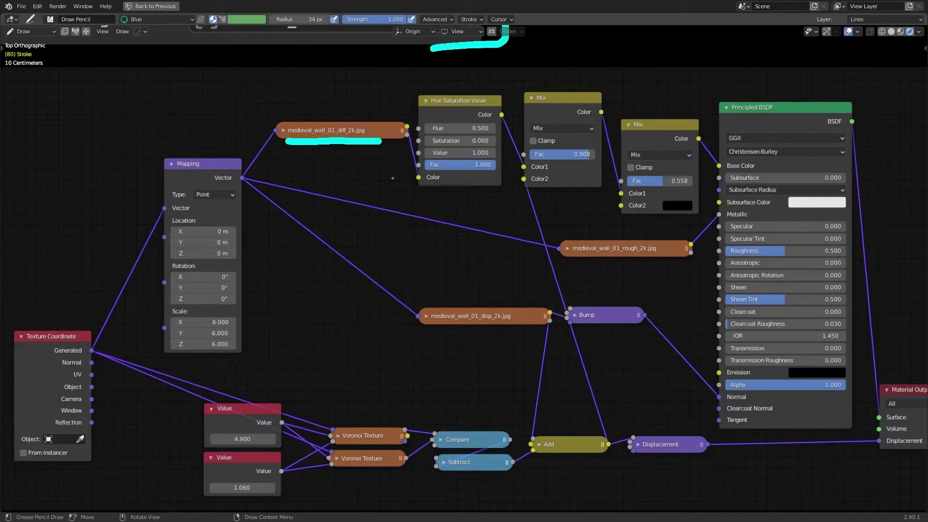
{"action": "left_click_drag", "start_coordinate": [562, 264], "coordinate": [691, 263]}
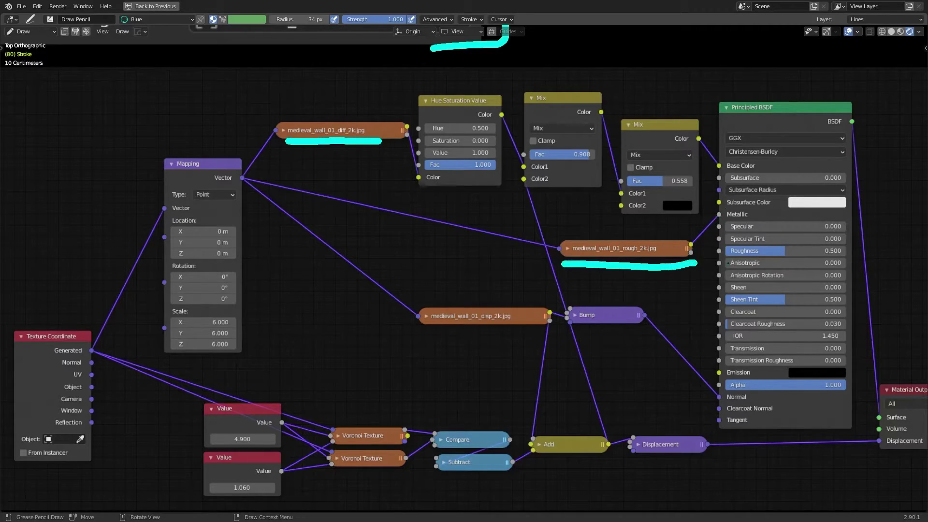
{"action": "left_click_drag", "start_coordinate": [420, 333], "coordinate": [540, 337]}
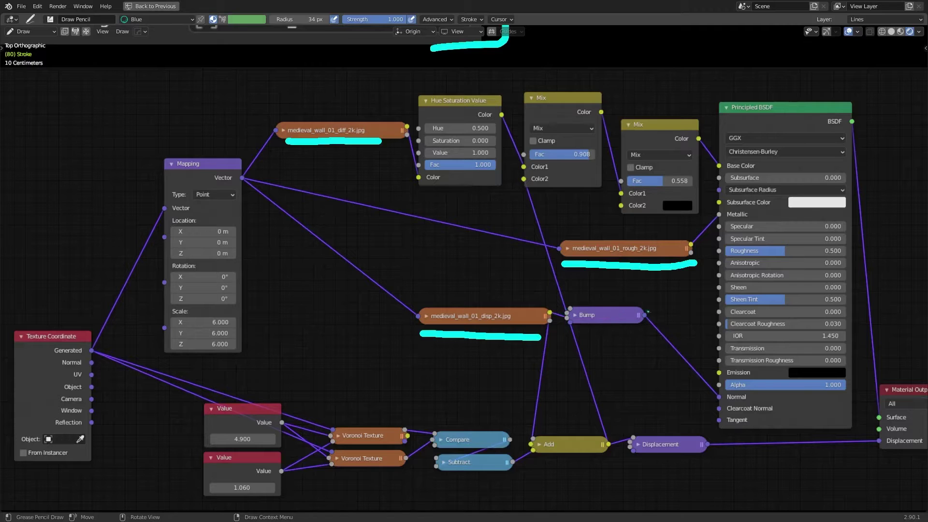
{"action": "left_click_drag", "start_coordinate": [650, 312], "coordinate": [713, 377]}
- Circle the Value, Voronoi, Compare and Subtract nodes and the Add node, and link the displacement texture to Add with a line
{"action": "mouse_move", "coordinate": [604, 426]}
{"action": "middle_mouse_down", "text": "shift"}
{"action": "mouse_move", "coordinate": [626, 370]}
{"action": "mouse_move", "coordinate": [574, 343]}
{"action": "mouse_move", "coordinate": [494, 341]}
{"action": "mouse_move", "coordinate": [614, 351]}
{"action": "middle_mouse_up", "text": "shift"}
{"action": "scroll", "coordinate": [614, 351], "scroll_direction": "up", "scroll_amount": 1}
{"action": "mouse_move", "coordinate": [322, 319]}
{"action": "left_mouse_down"}
{"action": "mouse_move", "coordinate": [206, 328]}
{"action": "mouse_move", "coordinate": [157, 402]}
{"action": "mouse_move", "coordinate": [225, 451]}
{"action": "mouse_move", "coordinate": [353, 467]}
{"action": "mouse_move", "coordinate": [467, 442]}
{"action": "mouse_move", "coordinate": [528, 333]}
{"action": "mouse_move", "coordinate": [294, 320]}
{"action": "left_mouse_up"}
{"action": "mouse_move", "coordinate": [618, 339]}
{"action": "left_mouse_down"}
{"action": "mouse_move", "coordinate": [524, 369]}
{"action": "mouse_move", "coordinate": [572, 414]}
{"action": "mouse_move", "coordinate": [629, 379]}
{"action": "mouse_move", "coordinate": [595, 332]}
{"action": "left_mouse_up"}
{"action": "left_click_drag", "start_coordinate": [542, 262], "coordinate": [602, 347]}
{"action": "middle_click_drag", "start_coordinate": [602, 347], "coordinate": [444, 321], "text": "shift"}
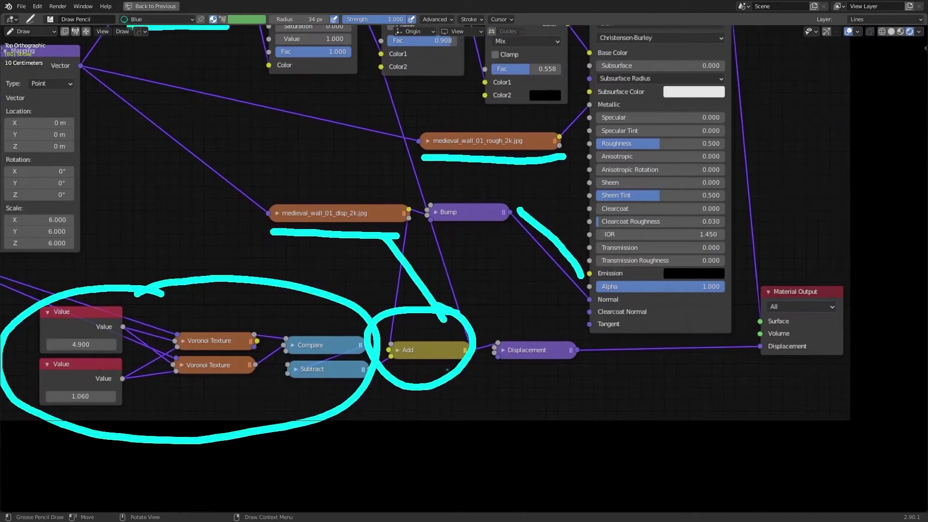
- Trace the path from Add to the Material Output, and underline F1 and N-Sphere Radius on the Voronoi Texture nodes in the close-up
{"action": "left_click_drag", "start_coordinate": [460, 374], "coordinate": [765, 355]}
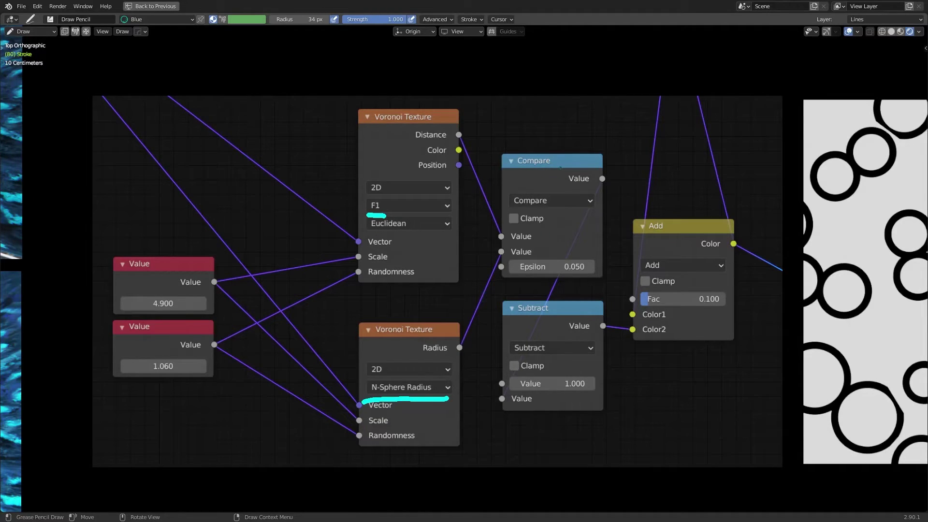
{"action": "left_click_drag", "start_coordinate": [651, 94], "coordinate": [613, 226]}
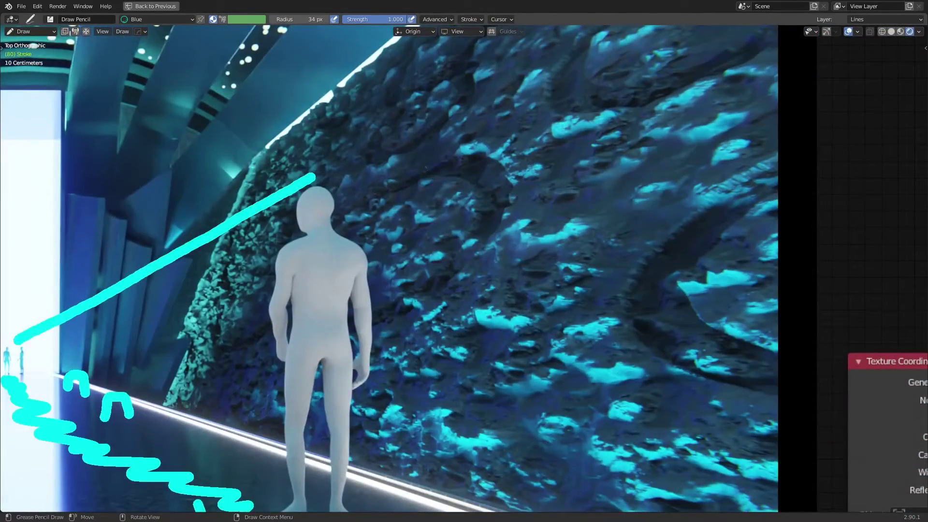
- Trace two of the ring patterns in the rock wall behind the figure in the second corridor render
{"action": "mouse_move", "coordinate": [436, 168]}
{"action": "left_mouse_down"}
{"action": "mouse_move", "coordinate": [487, 204]}
{"action": "mouse_move", "coordinate": [431, 275]}
{"action": "left_mouse_up"}
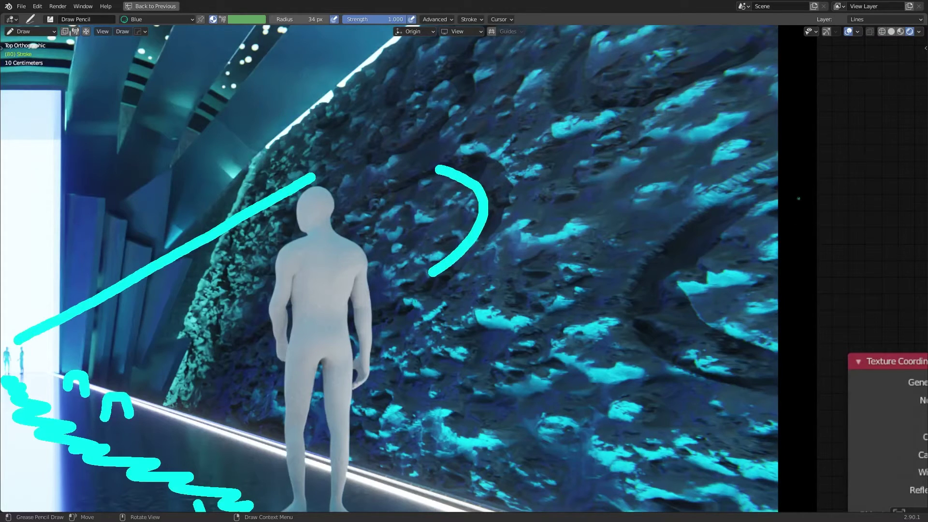
{"action": "mouse_move", "coordinate": [775, 167]}
{"action": "left_mouse_down"}
{"action": "mouse_move", "coordinate": [663, 225]}
{"action": "mouse_move", "coordinate": [699, 370]}
{"action": "mouse_move", "coordinate": [797, 390]}
{"action": "left_mouse_up"}
- Clear the annotation strokes inside the first corridor render
{"action": "scroll", "coordinate": [797, 389], "scroll_direction": "down", "scroll_amount": 5}
{"action": "mouse_move", "coordinate": [464, 310]}
{"action": "middle_mouse_down", "text": "shift"}
{"action": "mouse_move", "coordinate": [589, 317]}
{"action": "mouse_move", "coordinate": [731, 301]}
{"action": "mouse_move", "coordinate": [732, 252]}
{"action": "middle_mouse_up", "text": "shift"}
{"action": "mouse_move", "coordinate": [95, 198]}
{"action": "left_mouse_down"}
{"action": "mouse_move", "coordinate": [185, 183]}
{"action": "mouse_move", "coordinate": [178, 218]}
{"action": "mouse_move", "coordinate": [222, 226]}
{"action": "mouse_move", "coordinate": [256, 207]}
{"action": "mouse_move", "coordinate": [267, 226]}
{"action": "mouse_move", "coordinate": [292, 231]}
{"action": "mouse_move", "coordinate": [322, 213]}
{"action": "mouse_move", "coordinate": [394, 261]}
{"action": "mouse_move", "coordinate": [424, 237]}
{"action": "mouse_move", "coordinate": [493, 270]}
{"action": "left_mouse_up"}
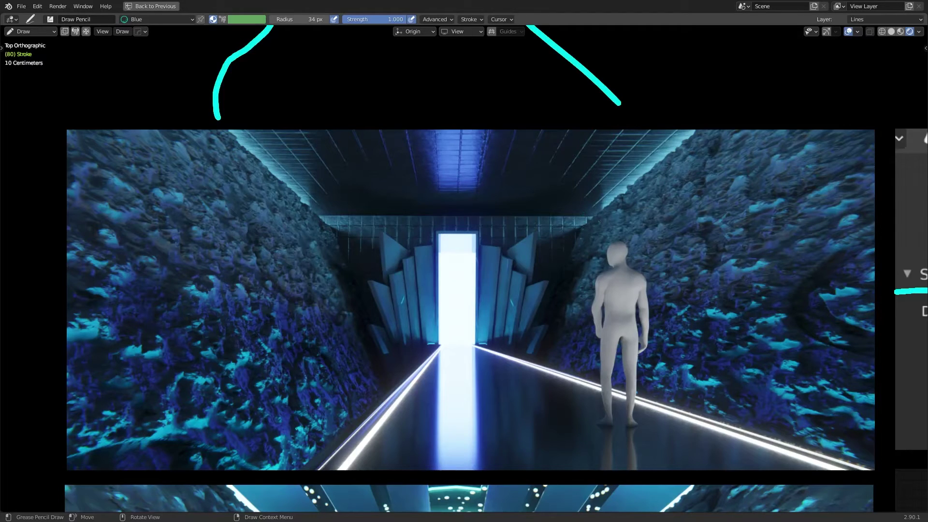
- Mark the lit ceiling edge, the floor, the rock wall opposite the figure and the back wall's upper edge on the first corridor render
{"action": "mouse_move", "coordinate": [599, 222]}
{"action": "left_mouse_down"}
{"action": "mouse_move", "coordinate": [690, 165]}
{"action": "mouse_move", "coordinate": [627, 165]}
{"action": "mouse_move", "coordinate": [602, 198]}
{"action": "left_mouse_up"}
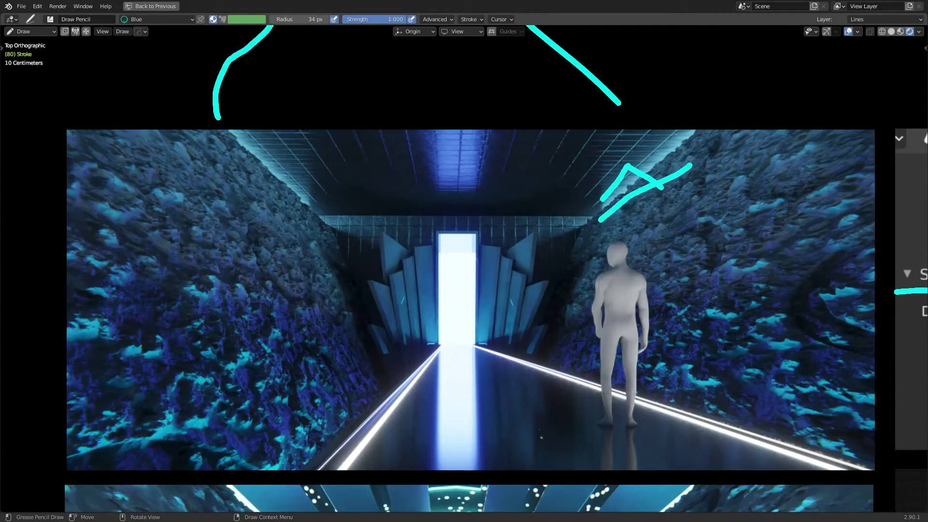
{"action": "left_click_drag", "start_coordinate": [493, 401], "coordinate": [584, 496]}
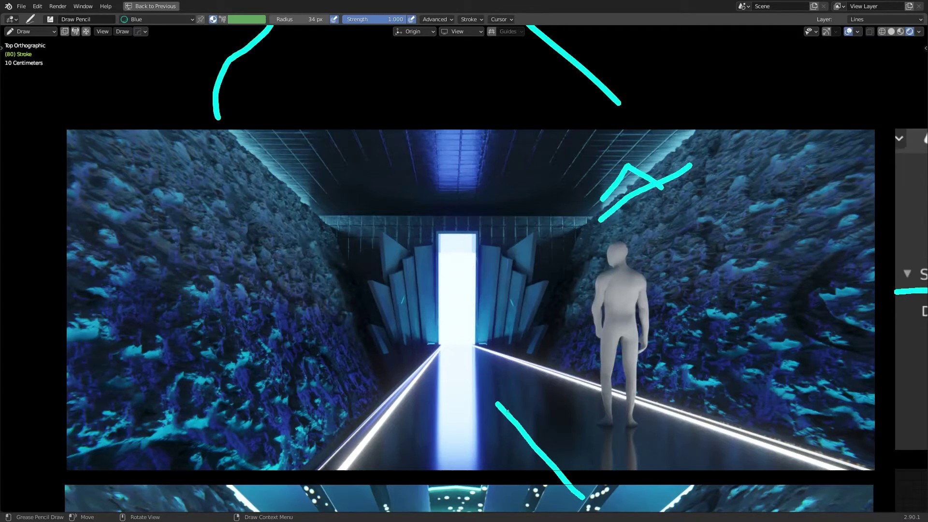
{"action": "left_click_drag", "start_coordinate": [500, 407], "coordinate": [539, 382]}
{"action": "mouse_move", "coordinate": [339, 429]}
{"action": "left_mouse_down"}
{"action": "mouse_move", "coordinate": [304, 393]}
{"action": "mouse_move", "coordinate": [322, 375]}
{"action": "mouse_move", "coordinate": [301, 332]}
{"action": "left_mouse_up"}
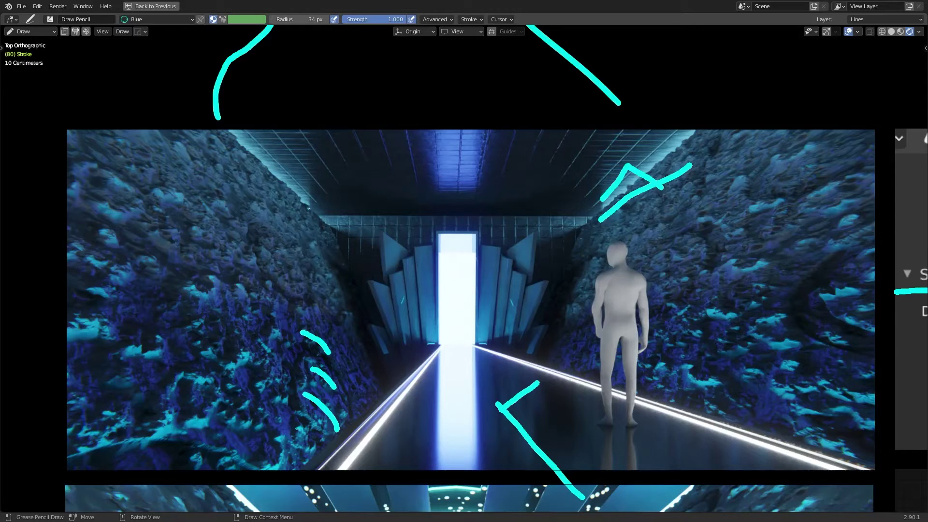
{"action": "left_click_drag", "start_coordinate": [324, 211], "coordinate": [604, 218]}
- Draw strokes over the curved ceiling and the beams on both sides of the doorway in the second corridor render
{"action": "middle_click_drag", "start_coordinate": [602, 451], "coordinate": [613, 127], "text": "shift"}
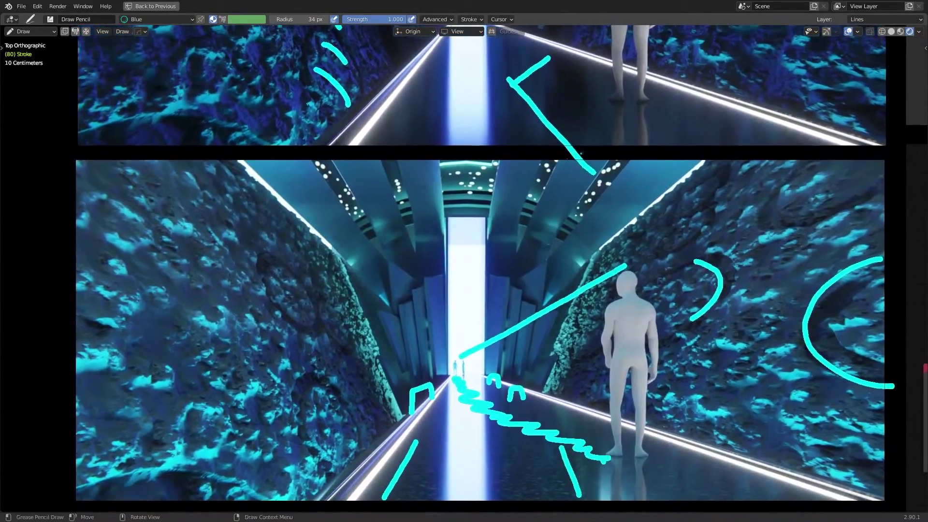
{"action": "mouse_move", "coordinate": [333, 248]}
{"action": "left_mouse_down"}
{"action": "mouse_move", "coordinate": [370, 217]}
{"action": "mouse_move", "coordinate": [415, 199]}
{"action": "mouse_move", "coordinate": [498, 200]}
{"action": "left_mouse_up"}
{"action": "mouse_move", "coordinate": [500, 202]}
{"action": "middle_mouse_down", "text": "shift"}
{"action": "mouse_move", "coordinate": [474, 319]}
{"action": "mouse_move", "coordinate": [435, 355]}
{"action": "mouse_move", "coordinate": [440, 156]}
{"action": "middle_mouse_up", "text": "shift"}
{"action": "left_click_drag", "start_coordinate": [491, 316], "coordinate": [510, 196]}
{"action": "left_click_drag", "start_coordinate": [419, 301], "coordinate": [414, 177]}
- Outline the sides and top of the bright doorway in the third corridor render
{"action": "key", "text": "shift"}
{"action": "middle_click_drag", "start_coordinate": [531, 449], "coordinate": [540, 30], "text": "shift"}
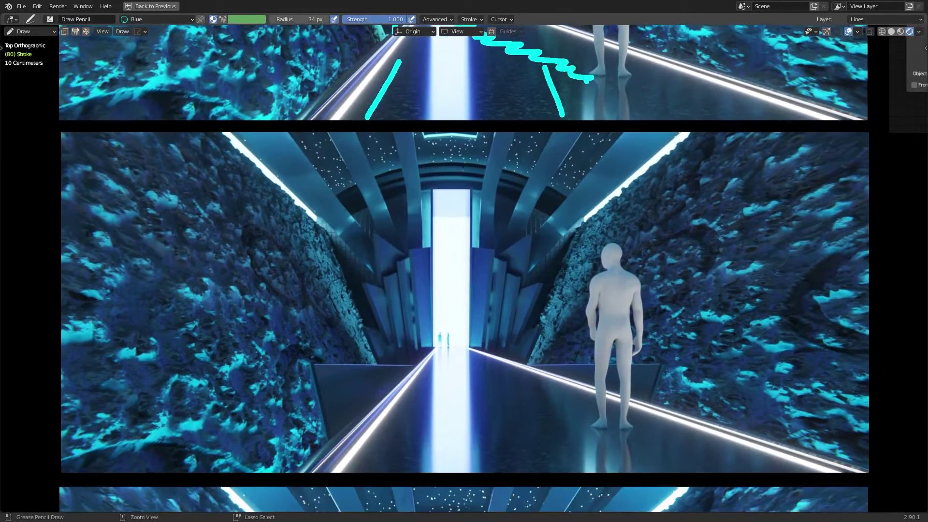
{"action": "mouse_move", "coordinate": [493, 232]}
{"action": "middle_mouse_down", "text": "ctrl"}
{"action": "mouse_move", "coordinate": [492, 203]}
{"action": "mouse_move", "coordinate": [497, 232]}
{"action": "middle_mouse_up", "text": "ctrl"}
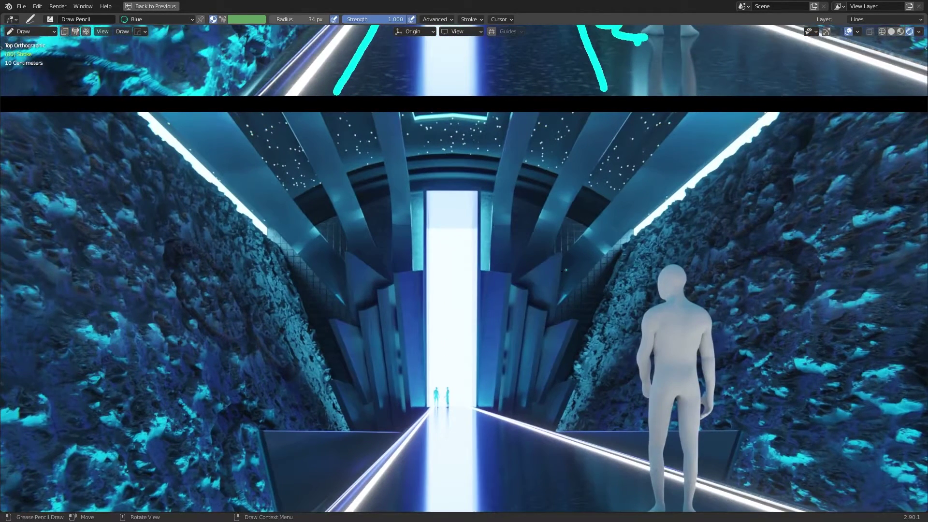
{"action": "mouse_move", "coordinate": [451, 304]}
{"action": "middle_mouse_down", "text": "ctrl"}
{"action": "mouse_move", "coordinate": [445, 343]}
{"action": "mouse_move", "coordinate": [445, 306]}
{"action": "middle_mouse_up", "text": "ctrl"}
{"action": "mouse_move", "coordinate": [434, 324]}
{"action": "left_mouse_down"}
{"action": "mouse_move", "coordinate": [431, 187]}
{"action": "mouse_move", "coordinate": [486, 291]}
{"action": "left_mouse_up"}
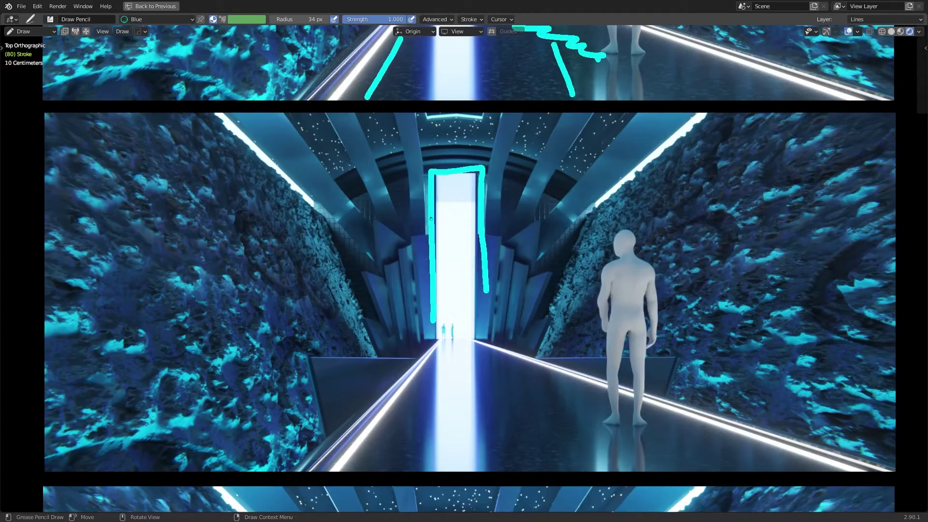
- Mark the top of the bright doorway in the first corridor render
{"action": "mouse_move", "coordinate": [445, 78]}
{"action": "middle_mouse_down", "text": "shift"}
{"action": "mouse_move", "coordinate": [457, 296]}
{"action": "mouse_move", "coordinate": [488, 201]}
{"action": "mouse_move", "coordinate": [472, 365]}
{"action": "middle_mouse_up", "text": "shift"}
{"action": "scroll", "coordinate": [472, 366], "scroll_direction": "up", "scroll_amount": 3}
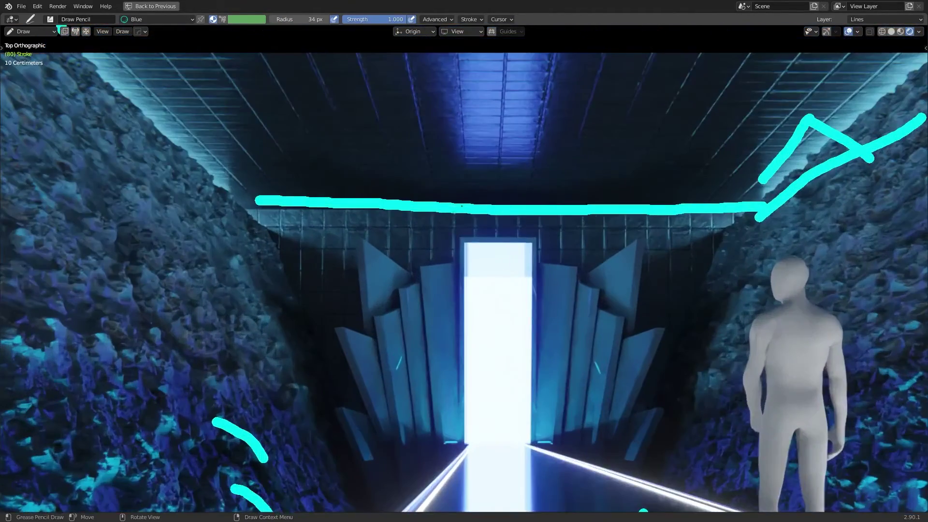
{"action": "left_click_drag", "start_coordinate": [459, 217], "coordinate": [528, 235]}
- Draw a vertical line down the column beside the doorway in the third corridor render
{"action": "scroll", "coordinate": [527, 235], "scroll_direction": "down", "scroll_amount": 2}
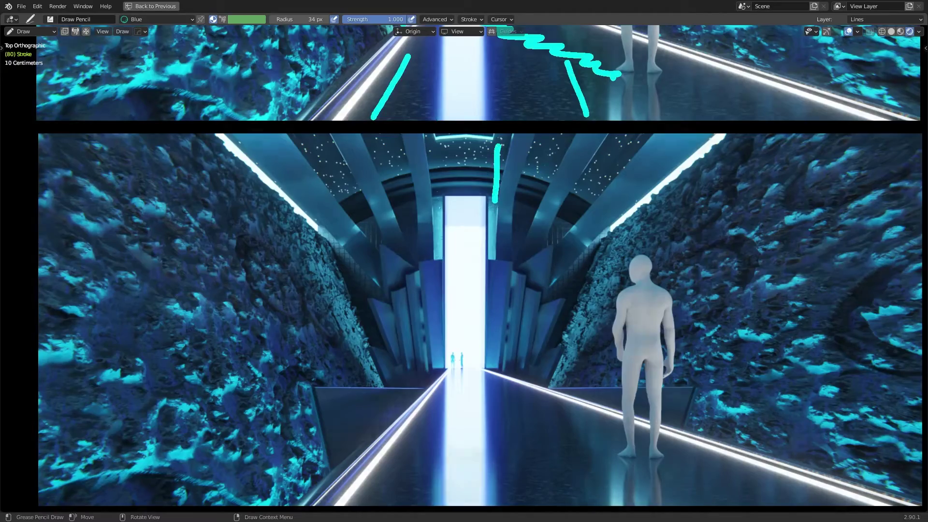
{"action": "scroll", "coordinate": [495, 203], "scroll_direction": "down", "scroll_amount": 2}
{"action": "mouse_move", "coordinate": [502, 145]}
{"action": "middle_mouse_down", "text": "shift"}
{"action": "mouse_move", "coordinate": [510, 52]}
{"action": "mouse_move", "coordinate": [516, 418]}
{"action": "middle_mouse_up", "text": "shift"}
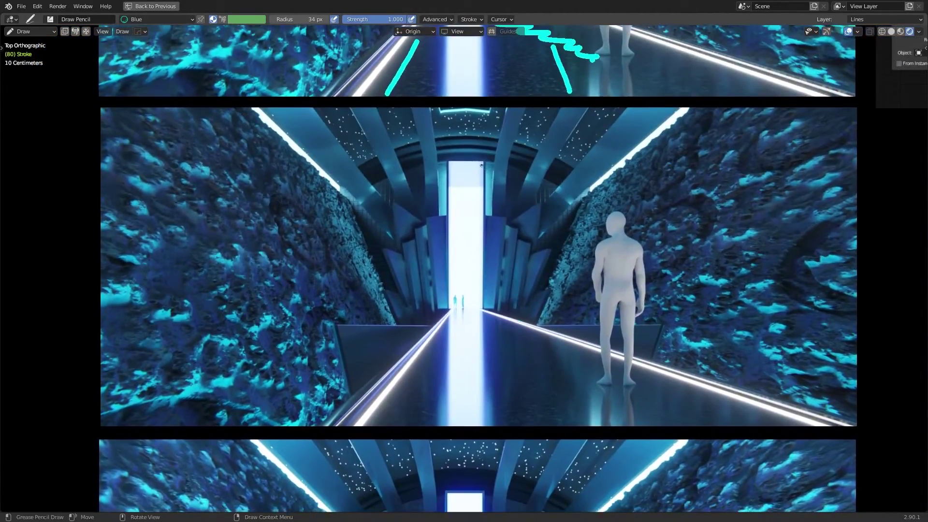
- Outline the narrow panel beside the top of the doorway and the slanted inner edge of the rock wall in the third corridor render
{"action": "mouse_move", "coordinate": [482, 166]}
{"action": "left_mouse_down"}
{"action": "mouse_move", "coordinate": [502, 221]}
{"action": "mouse_move", "coordinate": [480, 213]}
{"action": "mouse_move", "coordinate": [479, 150]}
{"action": "left_mouse_up"}
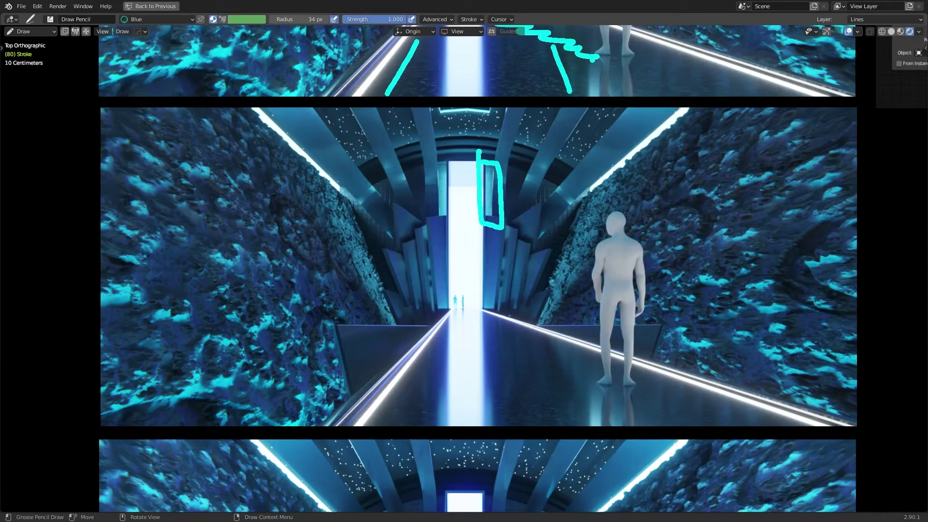
{"action": "mouse_move", "coordinate": [510, 318]}
{"action": "left_mouse_down"}
{"action": "mouse_move", "coordinate": [550, 332]}
{"action": "mouse_move", "coordinate": [618, 208]}
{"action": "left_mouse_up"}
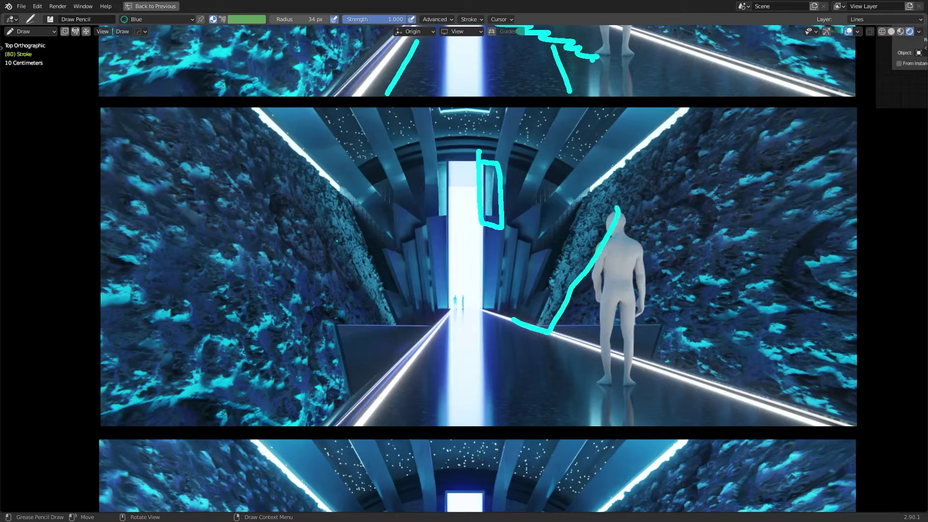
{"action": "mouse_move", "coordinate": [403, 283]}
{"action": "left_mouse_down"}
{"action": "mouse_move", "coordinate": [378, 281]}
{"action": "mouse_move", "coordinate": [395, 265]}
{"action": "mouse_move", "coordinate": [393, 289]}
{"action": "left_mouse_up"}
{"action": "scroll", "coordinate": [544, 261], "scroll_direction": "up", "scroll_amount": 2}
{"action": "scroll", "coordinate": [543, 262], "scroll_direction": "up", "scroll_amount": 1}
{"action": "left_click_drag", "start_coordinate": [619, 179], "coordinate": [564, 306]}
{"action": "middle_click_drag", "start_coordinate": [564, 306], "coordinate": [527, 115], "text": "shift"}
- Draw an arc beneath the starry ceiling and circle a group of ceiling lights in the fourth corridor render
{"action": "middle_click_drag", "start_coordinate": [503, 290], "coordinate": [487, 381], "text": "ctrl"}
{"action": "middle_click_drag", "start_coordinate": [487, 381], "coordinate": [493, 305], "text": "shift"}
{"action": "middle_click_drag", "start_coordinate": [493, 304], "coordinate": [493, 275], "text": "ctrl"}
{"action": "scroll", "coordinate": [493, 275], "scroll_direction": "up", "scroll_amount": 1}
{"action": "mouse_move", "coordinate": [453, 170]}
{"action": "middle_mouse_down", "text": "shift"}
{"action": "mouse_move", "coordinate": [429, 242]}
{"action": "mouse_move", "coordinate": [427, 387]}
{"action": "middle_mouse_up", "text": "shift"}
{"action": "mouse_move", "coordinate": [435, 335]}
{"action": "middle_mouse_down", "text": "shift"}
{"action": "mouse_move", "coordinate": [480, 129]}
{"action": "mouse_move", "coordinate": [486, 356]}
{"action": "mouse_move", "coordinate": [473, 84]}
{"action": "mouse_move", "coordinate": [474, 180]}
{"action": "middle_mouse_up", "text": "shift"}
{"action": "scroll", "coordinate": [488, 263], "scroll_direction": "up", "scroll_amount": 4}
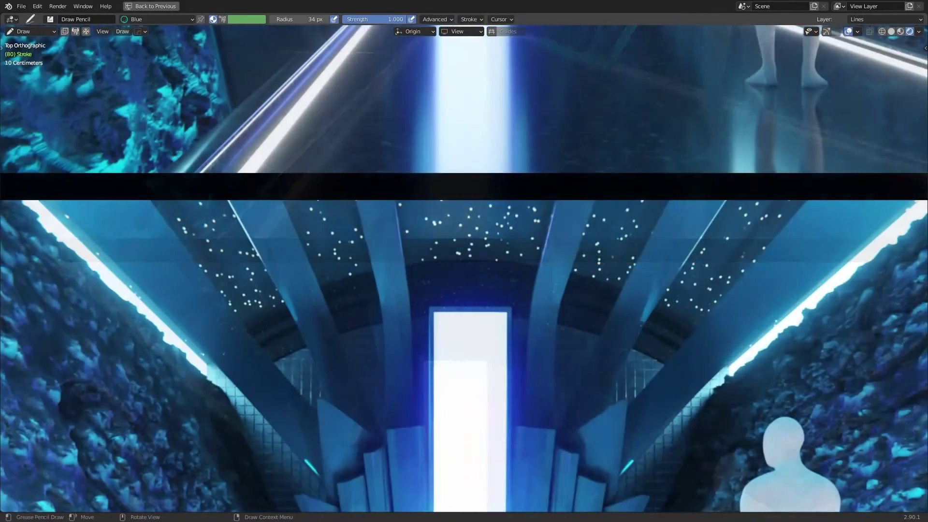
{"action": "mouse_move", "coordinate": [221, 356]}
{"action": "left_mouse_down"}
{"action": "mouse_move", "coordinate": [323, 295]}
{"action": "mouse_move", "coordinate": [425, 274]}
{"action": "mouse_move", "coordinate": [498, 275]}
{"action": "mouse_move", "coordinate": [623, 299]}
{"action": "mouse_move", "coordinate": [724, 338]}
{"action": "left_mouse_up"}
{"action": "mouse_move", "coordinate": [305, 194]}
{"action": "left_mouse_down"}
{"action": "mouse_move", "coordinate": [215, 314]}
{"action": "mouse_move", "coordinate": [348, 216]}
{"action": "mouse_move", "coordinate": [270, 205]}
{"action": "left_mouse_up"}
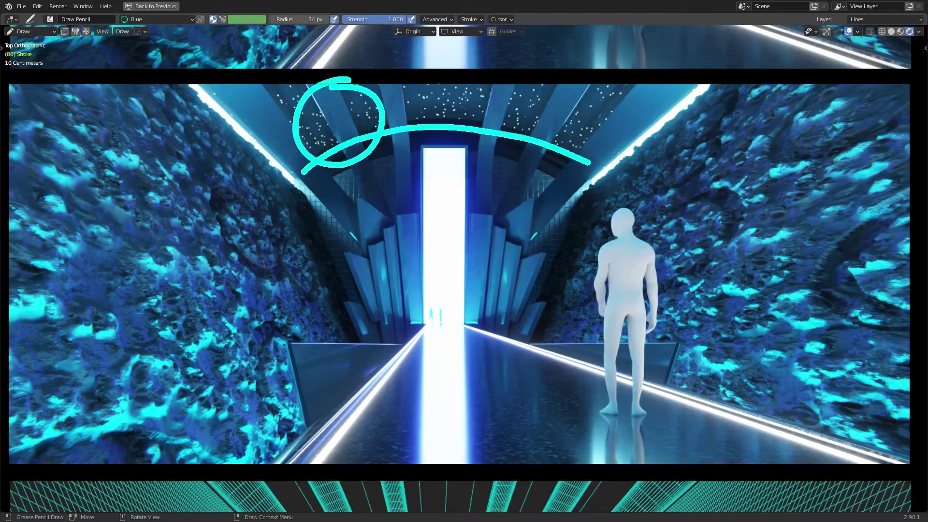
- Draw a line from the ceiling down through the doorway and floor, and mark both rock walls in the fourth corridor render
{"action": "mouse_move", "coordinate": [441, 79]}
{"action": "left_mouse_down"}
{"action": "mouse_move", "coordinate": [450, 310]}
{"action": "mouse_move", "coordinate": [472, 404]}
{"action": "mouse_move", "coordinate": [526, 510]}
{"action": "left_mouse_up"}
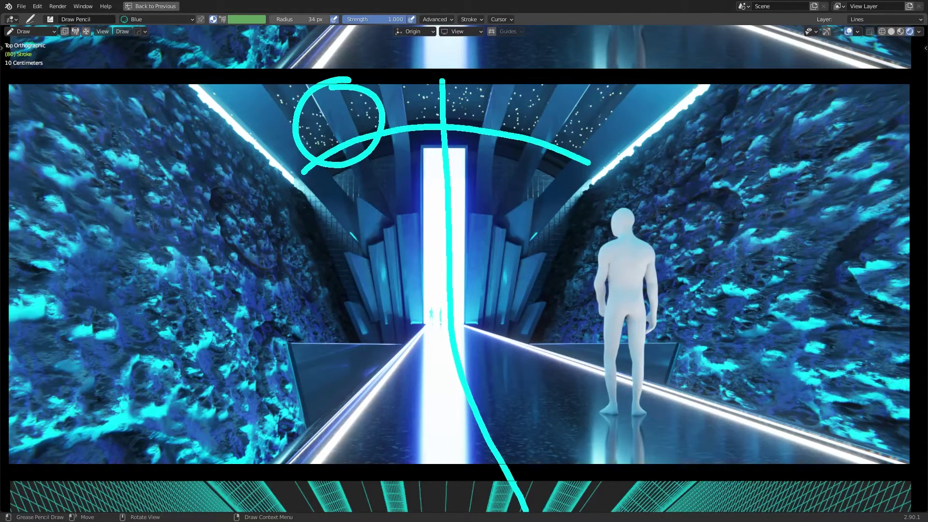
{"action": "scroll", "coordinate": [665, 116], "scroll_direction": "down", "scroll_amount": 1}
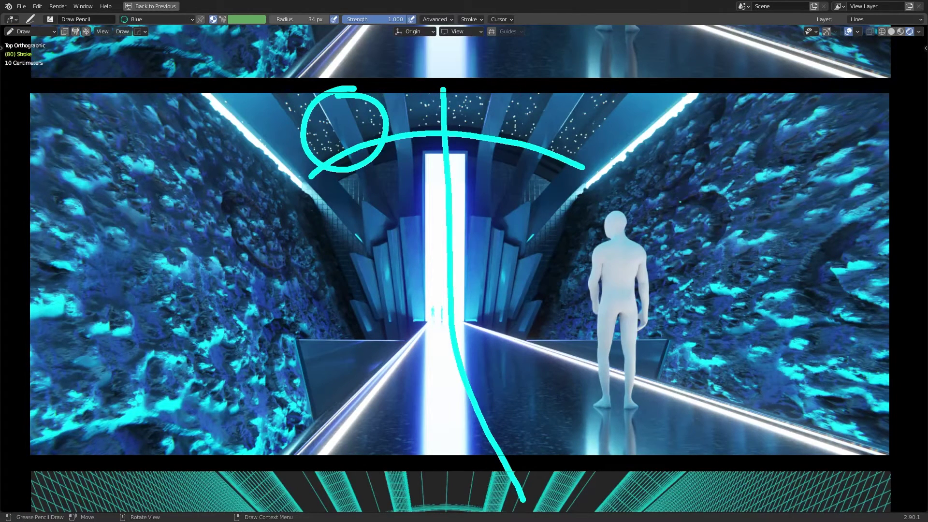
{"action": "left_click_drag", "start_coordinate": [703, 178], "coordinate": [746, 207]}
{"action": "mouse_move", "coordinate": [131, 210]}
{"action": "left_mouse_down"}
{"action": "mouse_move", "coordinate": [136, 249]}
{"action": "mouse_move", "coordinate": [172, 267]}
{"action": "left_mouse_up"}
- Underline the foreground figure with a matching floor mark and circle the distant figures in the doorway of the fourth corridor render
{"action": "left_click_drag", "start_coordinate": [586, 418], "coordinate": [638, 418]}
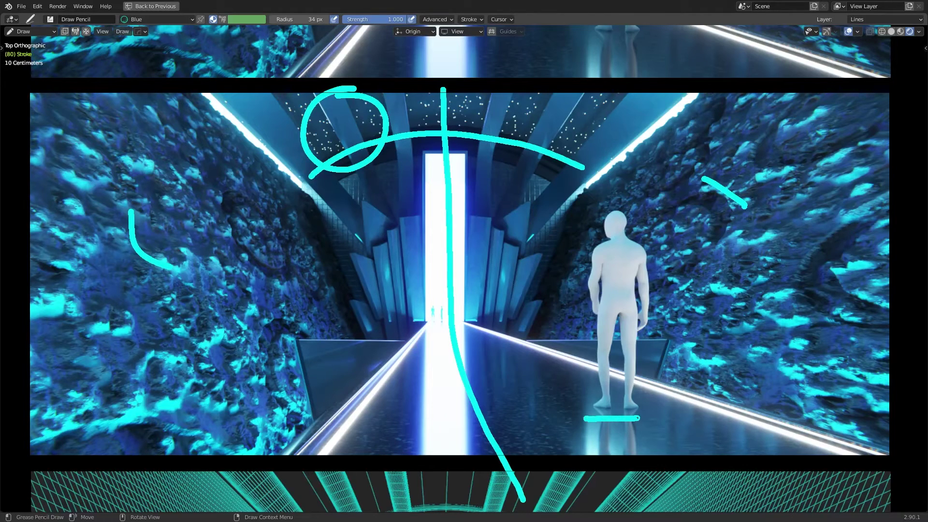
{"action": "left_click_drag", "start_coordinate": [471, 419], "coordinate": [496, 420]}
{"action": "left_click_drag", "start_coordinate": [425, 330], "coordinate": [447, 328]}
{"action": "mouse_move", "coordinate": [425, 333]}
{"action": "left_mouse_down"}
{"action": "mouse_move", "coordinate": [433, 338]}
{"action": "mouse_move", "coordinate": [442, 296]}
{"action": "mouse_move", "coordinate": [434, 332]}
{"action": "left_mouse_up"}
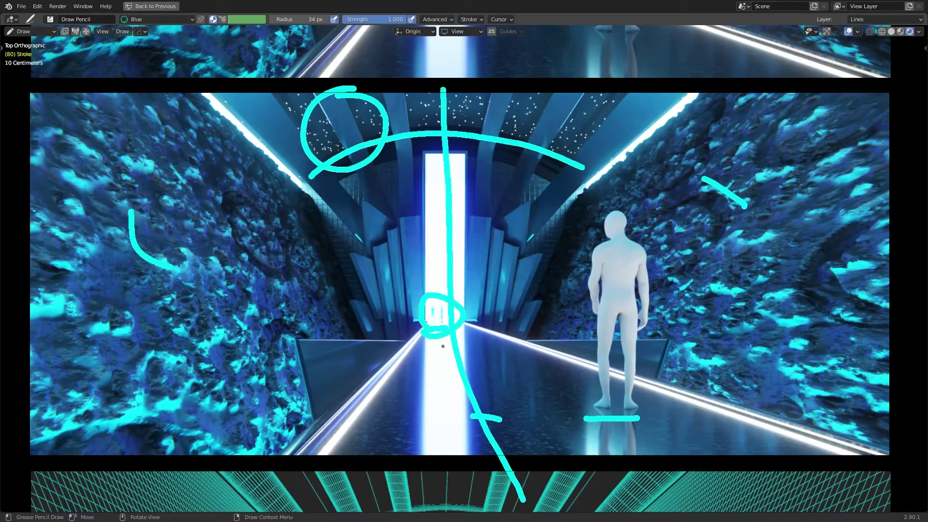
- Trace the curved dark path and draw a line across the sign's base in the END tunnel render
{"action": "scroll", "coordinate": [443, 346], "scroll_direction": "down", "scroll_amount": 1}
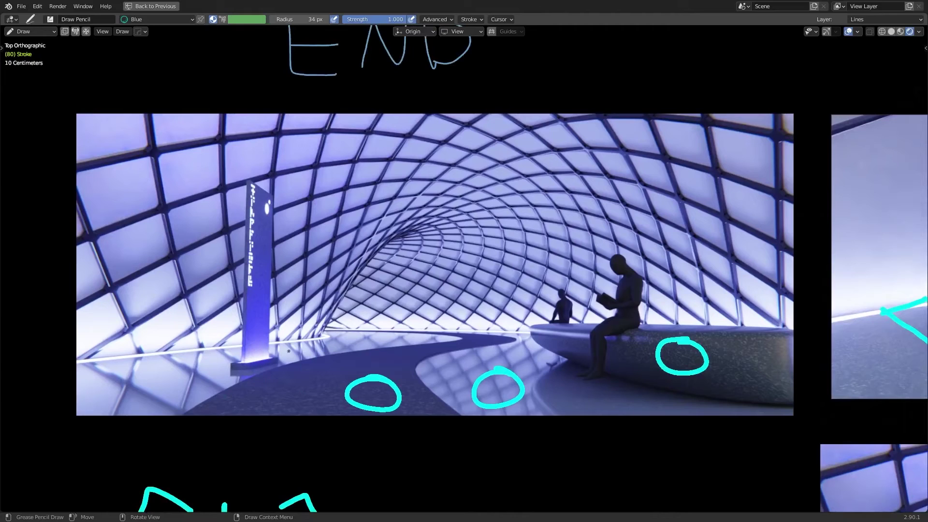
{"action": "mouse_move", "coordinate": [305, 406]}
{"action": "left_mouse_down"}
{"action": "mouse_move", "coordinate": [358, 368]}
{"action": "mouse_move", "coordinate": [445, 356]}
{"action": "mouse_move", "coordinate": [450, 326]}
{"action": "mouse_move", "coordinate": [329, 324]}
{"action": "left_mouse_up"}
{"action": "left_click_drag", "start_coordinate": [179, 365], "coordinate": [308, 357]}
- Mark the bench and the sign with guide strokes and draw an arrow pointing up the path in the END tunnel render
{"action": "left_click_drag", "start_coordinate": [500, 373], "coordinate": [613, 382]}
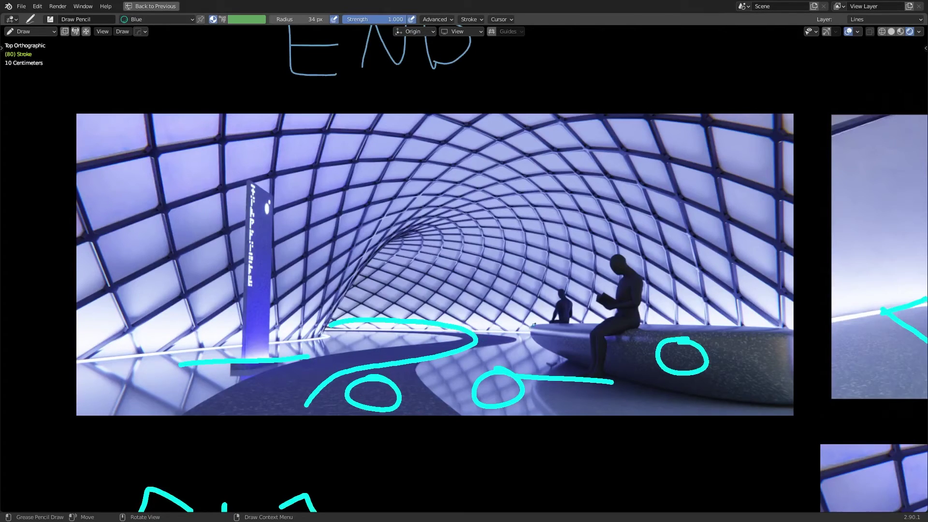
{"action": "mouse_move", "coordinate": [535, 324]}
{"action": "left_mouse_down"}
{"action": "mouse_move", "coordinate": [531, 315]}
{"action": "mouse_move", "coordinate": [523, 342]}
{"action": "mouse_move", "coordinate": [549, 376]}
{"action": "mouse_move", "coordinate": [646, 427]}
{"action": "left_mouse_up"}
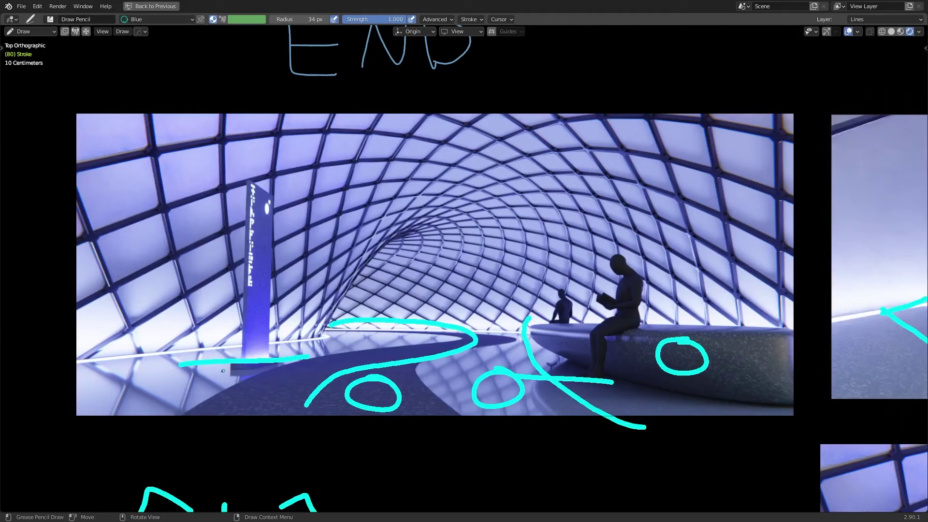
{"action": "mouse_move", "coordinate": [341, 425]}
{"action": "left_mouse_down"}
{"action": "mouse_move", "coordinate": [341, 347]}
{"action": "mouse_move", "coordinate": [360, 363]}
{"action": "left_mouse_up"}
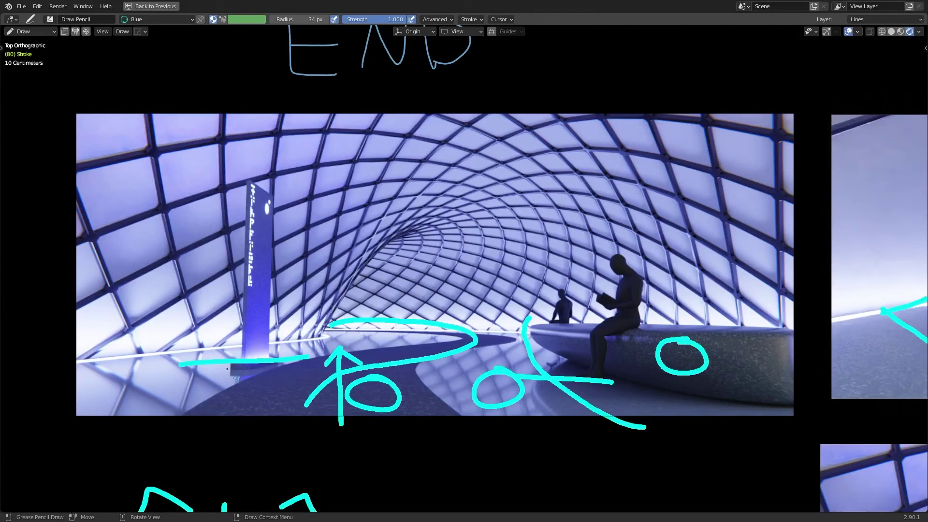
{"action": "mouse_move", "coordinate": [215, 302]}
{"action": "left_mouse_down"}
{"action": "mouse_move", "coordinate": [260, 313]}
{"action": "mouse_move", "coordinate": [300, 222]}
{"action": "mouse_move", "coordinate": [217, 167]}
{"action": "mouse_move", "coordinate": [215, 301]}
{"action": "left_mouse_up"}
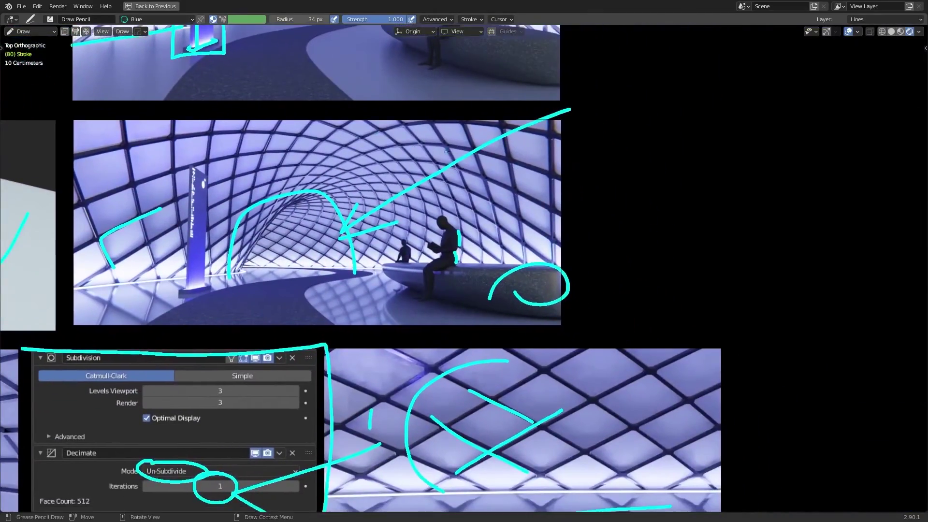
{"action": "scroll", "coordinate": [467, 138], "scroll_direction": "down", "scroll_amount": 2}
{"action": "scroll", "coordinate": [467, 138], "scroll_direction": "down", "scroll_amount": 6}
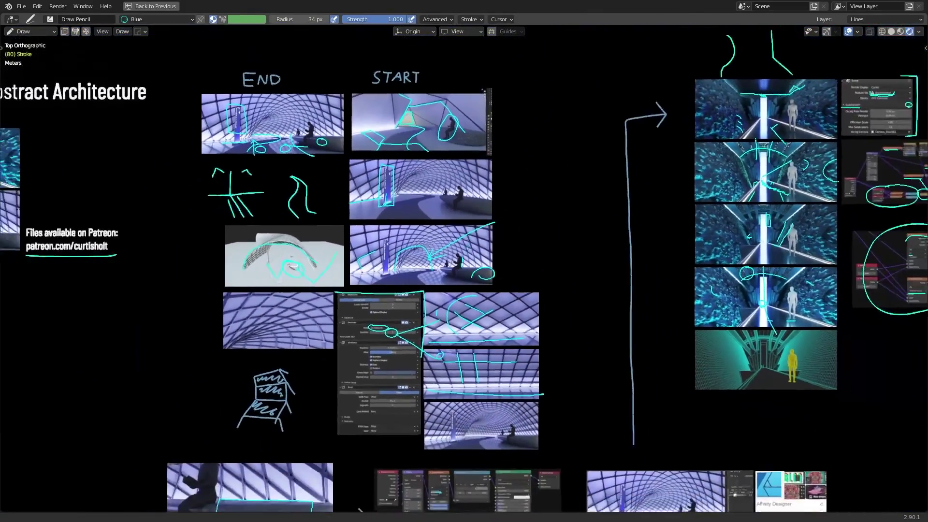
{"action": "scroll", "coordinate": [553, 329], "scroll_direction": "up", "scroll_amount": 1}
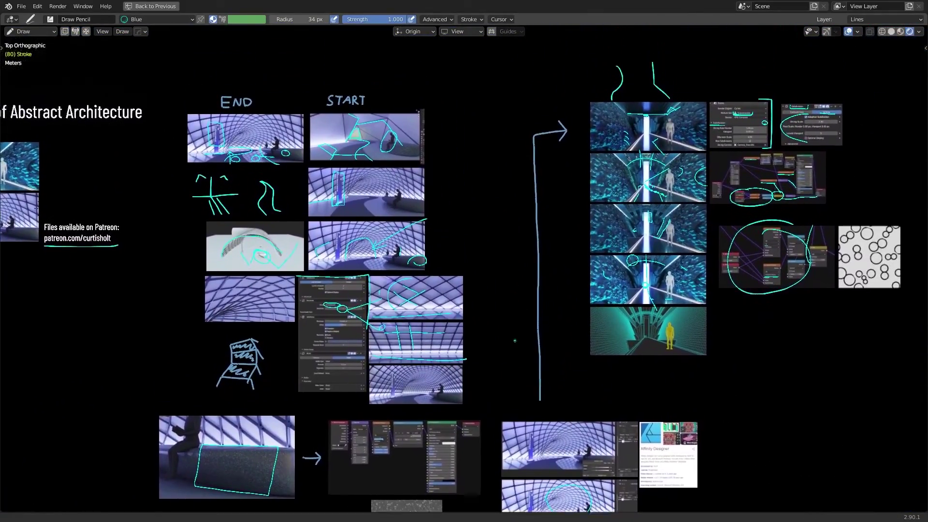
{"action": "scroll", "coordinate": [532, 314], "scroll_direction": "up", "scroll_amount": 2}
{"action": "scroll", "coordinate": [514, 296], "scroll_direction": "up", "scroll_amount": 1}
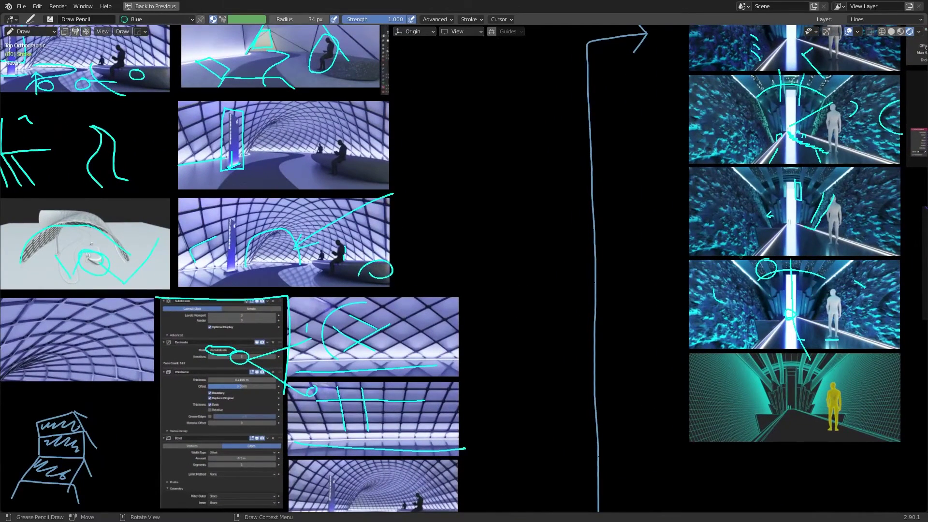